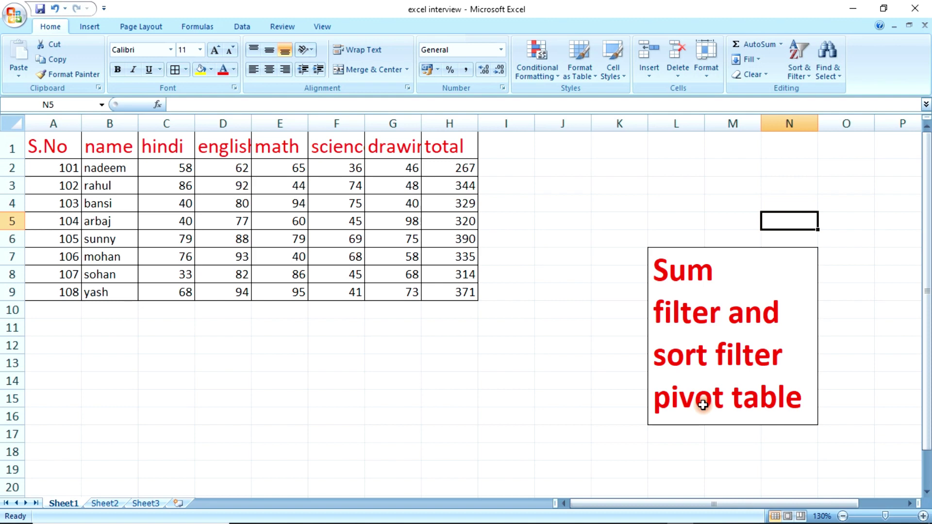
Enter the word "count" in cell L17, directly below the boxed list of Excel topics.
left_click(676, 438)
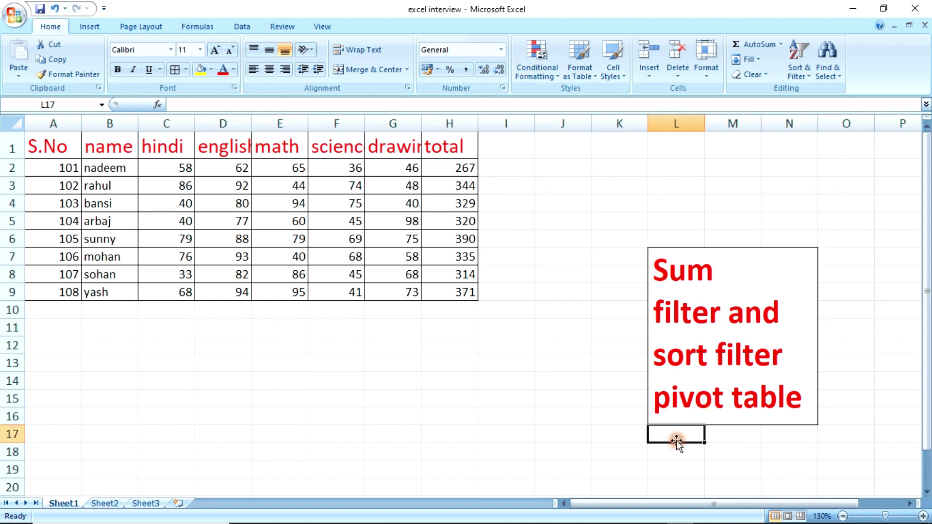
type("counr")
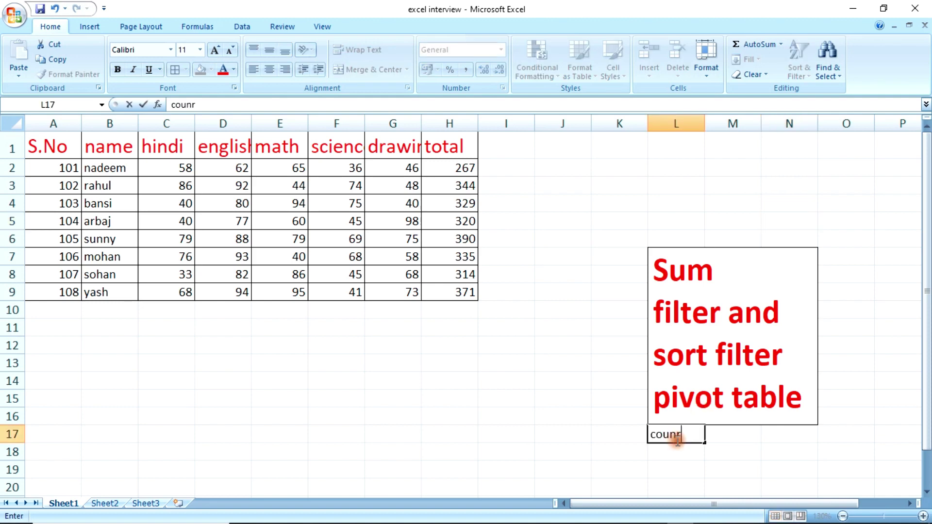
key("BackSpace")
type("t")
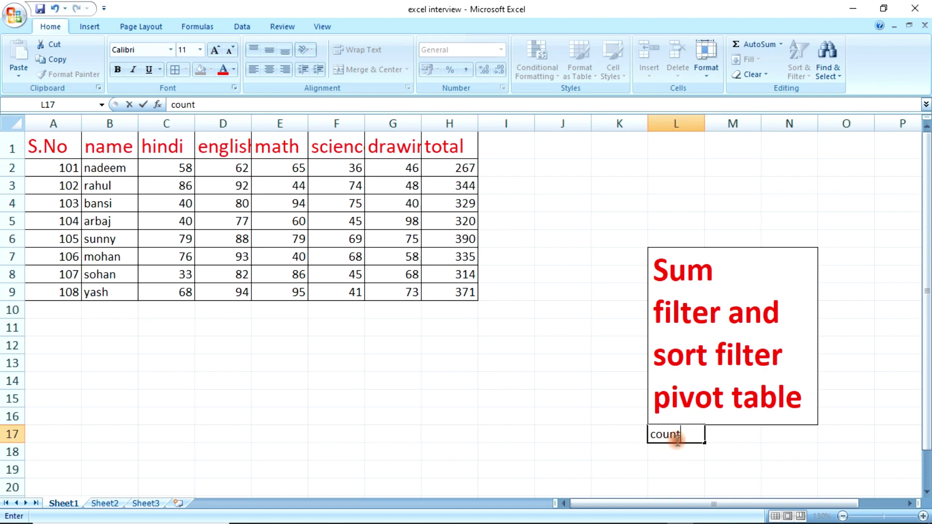
left_click(718, 435)
left_click(677, 437)
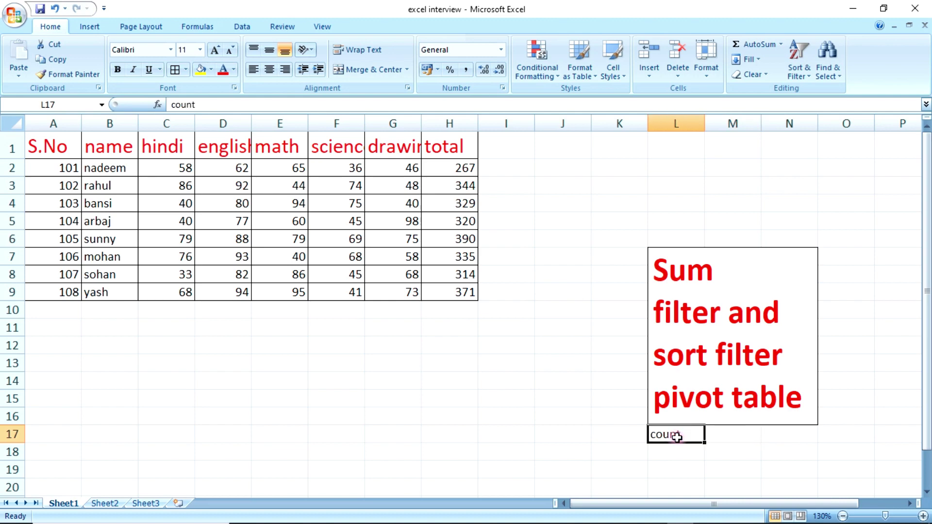
left_click(678, 437)
left_click(691, 409)
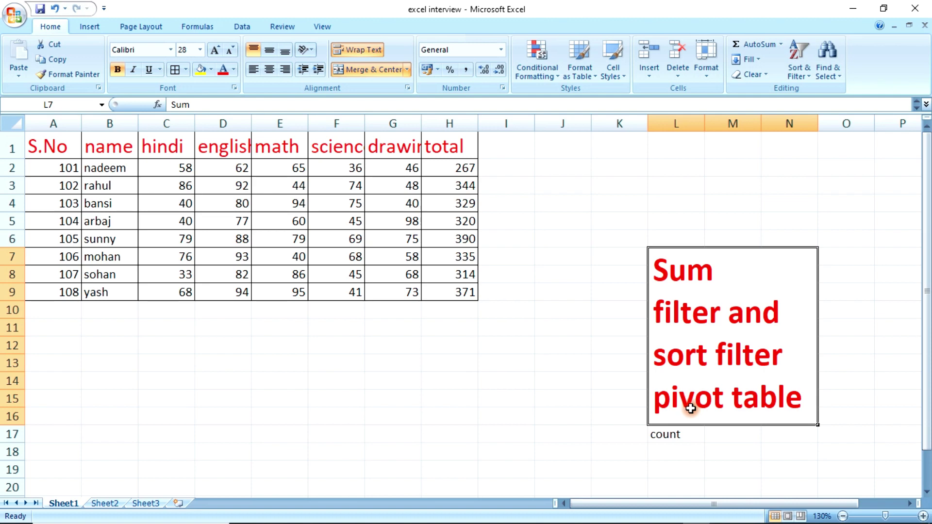
Total the drawing marks in cell H10 with =SUM(G2:G9) and clear that cell again.
left_click(458, 310)
left_click(457, 310)
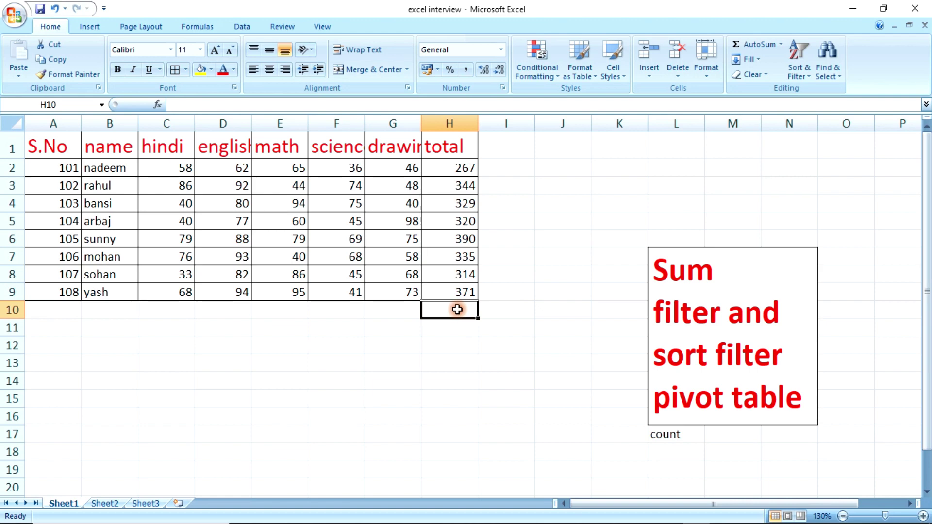
type("=sum")
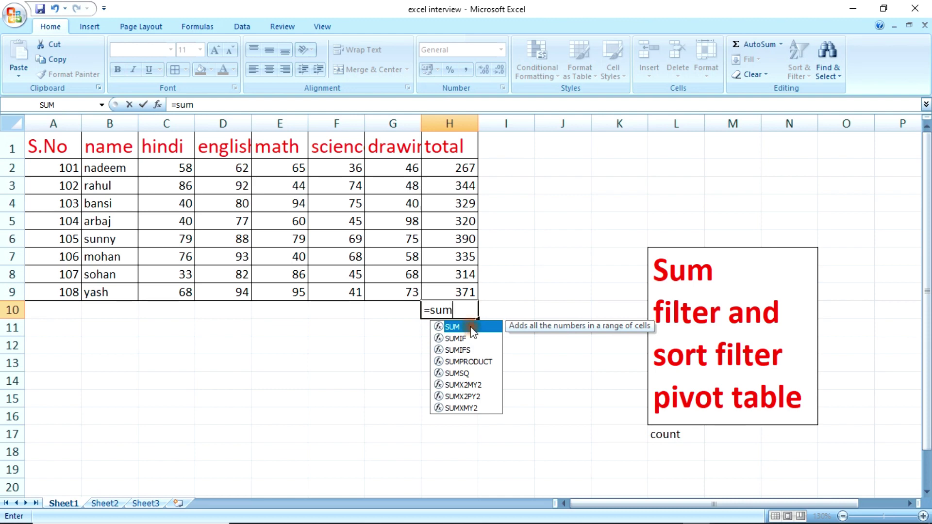
double_click(471, 328)
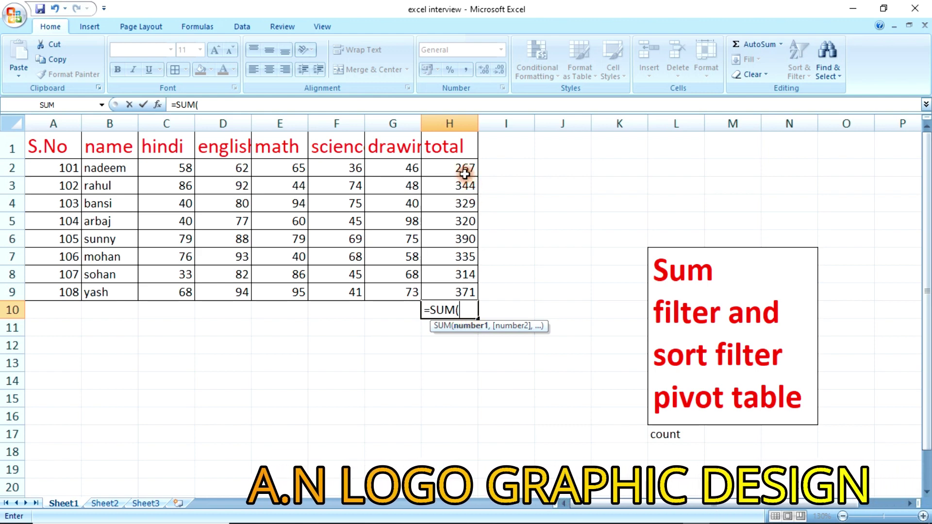
left_click(404, 168)
left_click_drag(404, 168, 403, 293)
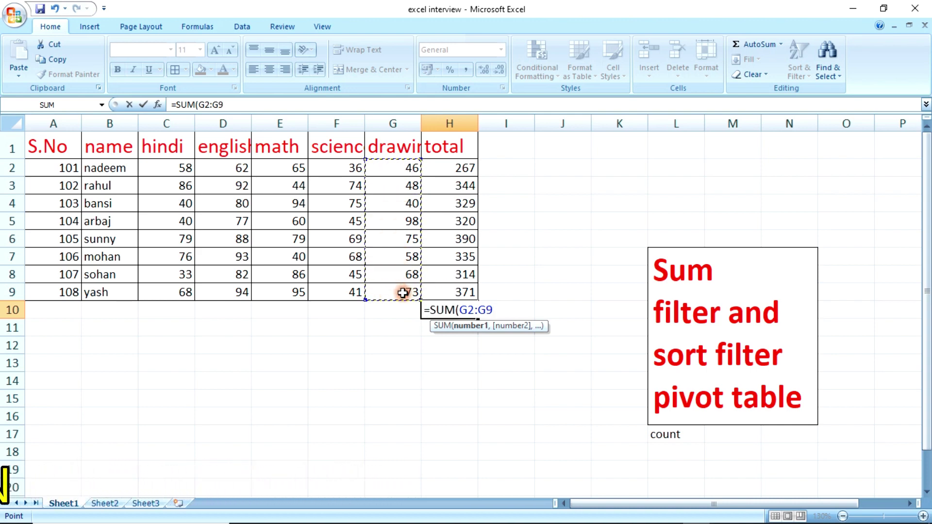
type(")")
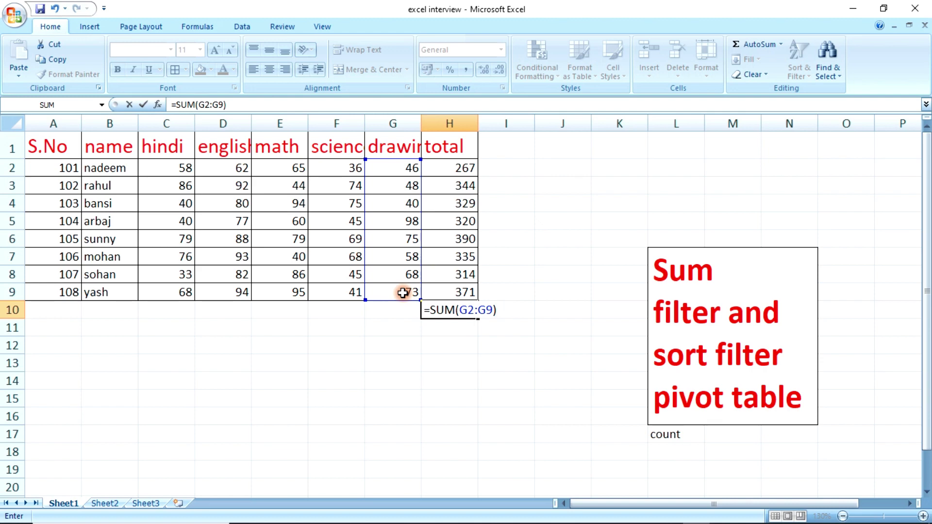
key("Return")
key("Up")
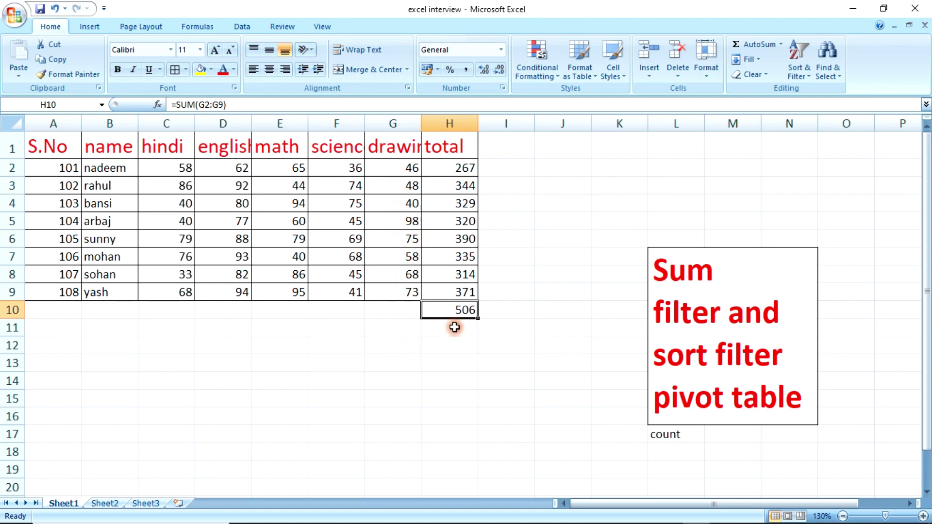
key("BackSpace")
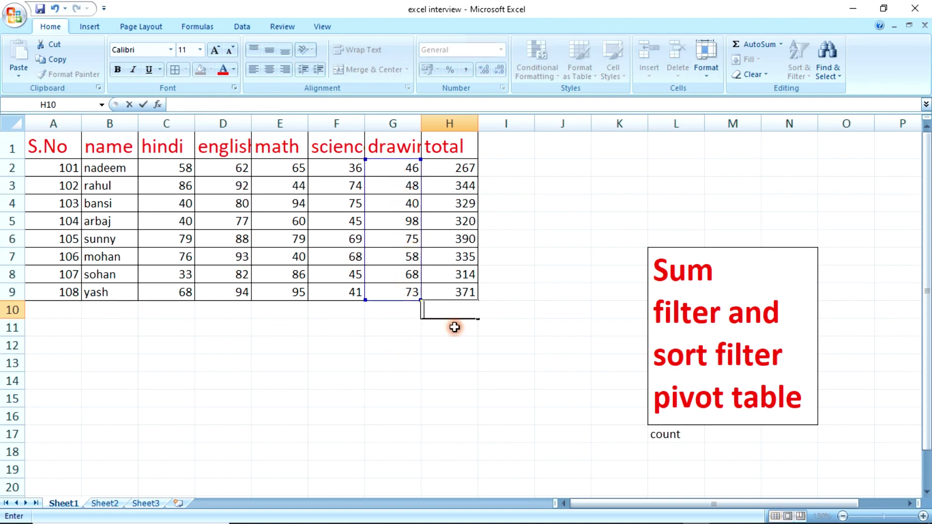
AutoSum the drawing marks G2:G9 into cell G10 below the column.
left_click(407, 317)
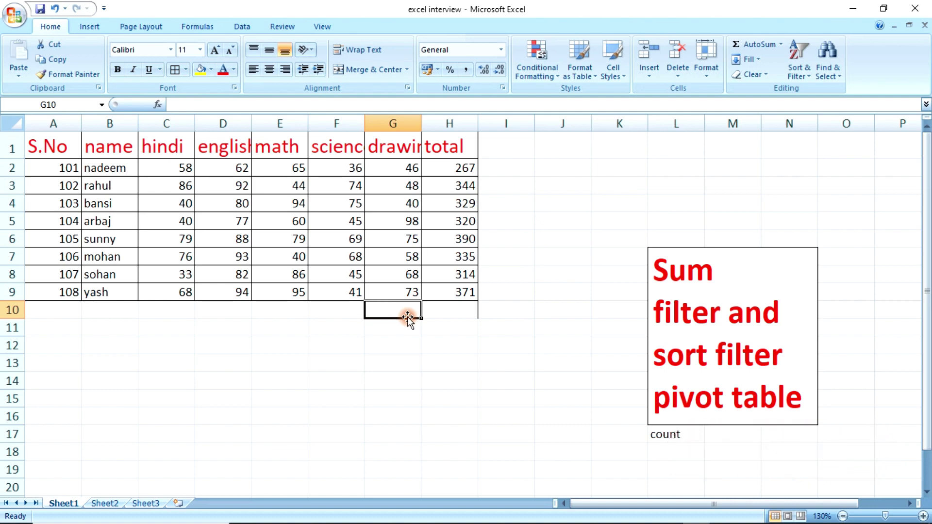
key("alt+equal")
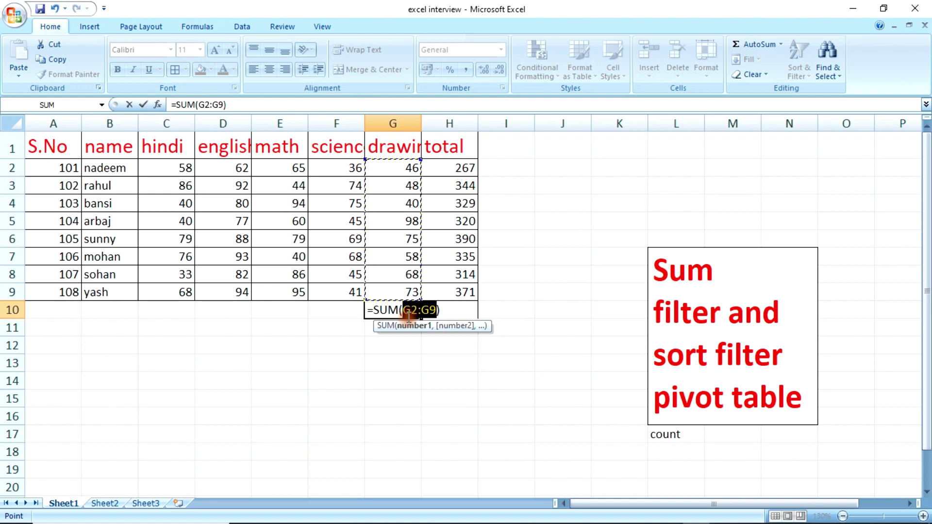
key("Return")
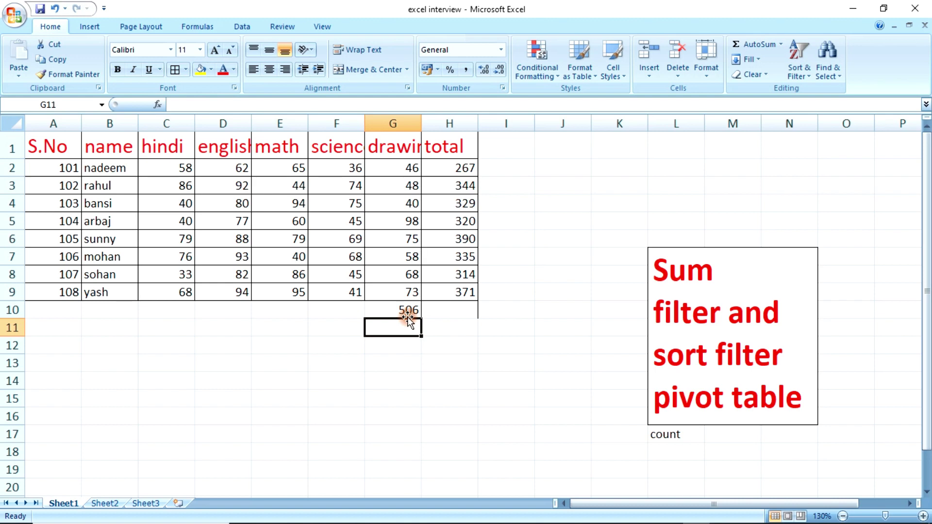
Clear the drawing column's total from cell G10.
left_click(409, 315)
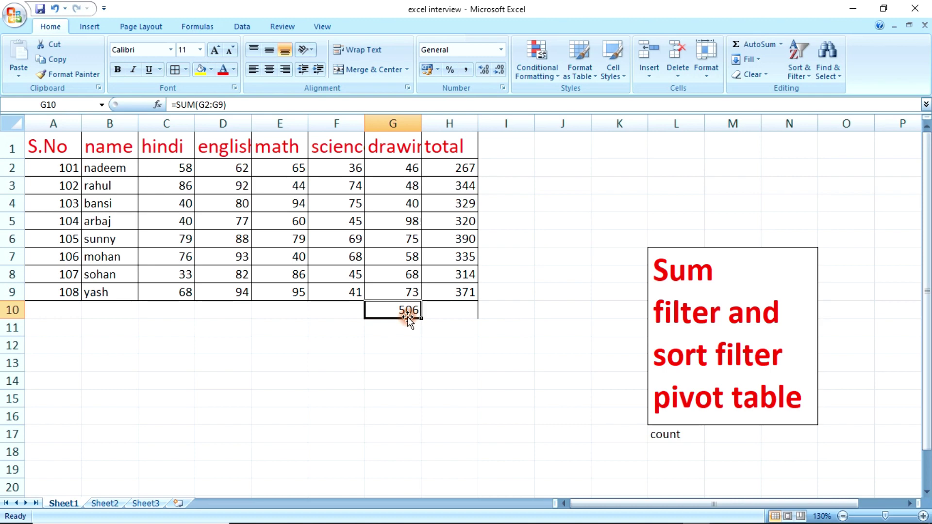
type("\\")
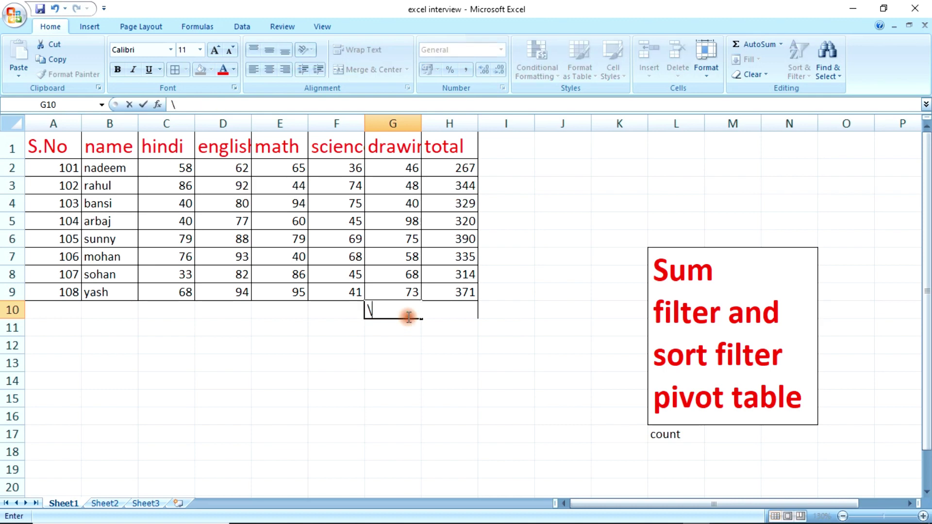
left_click(392, 346)
left_click(382, 316)
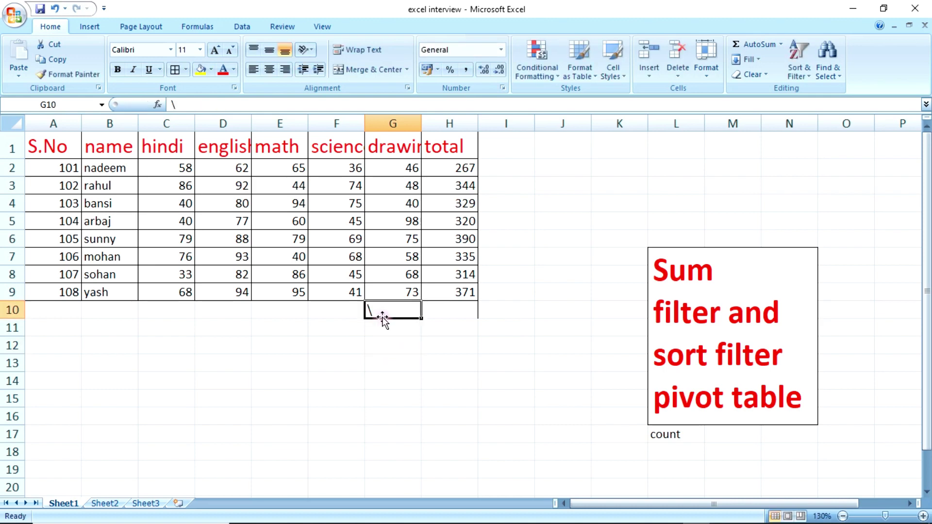
type("\\\\")
key("BackSpace")
key("BackSpace")
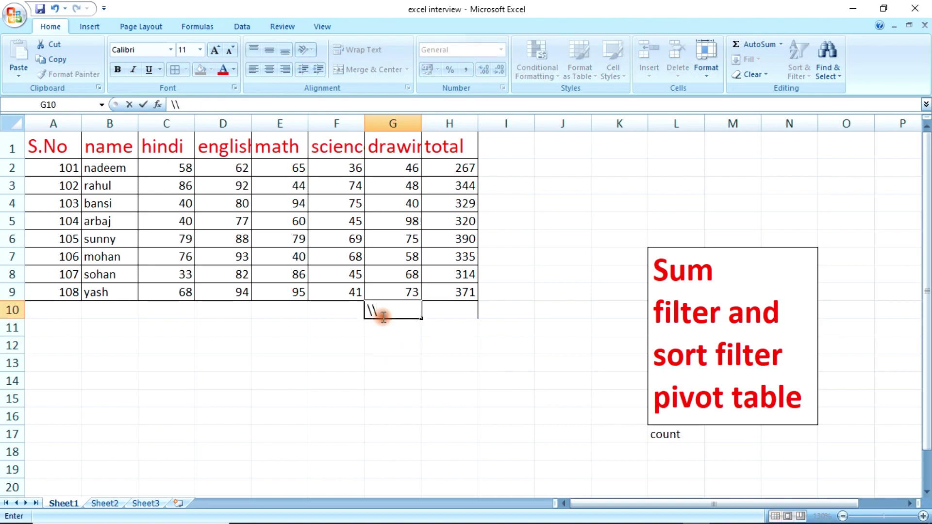
left_click(337, 344)
left_click(338, 344)
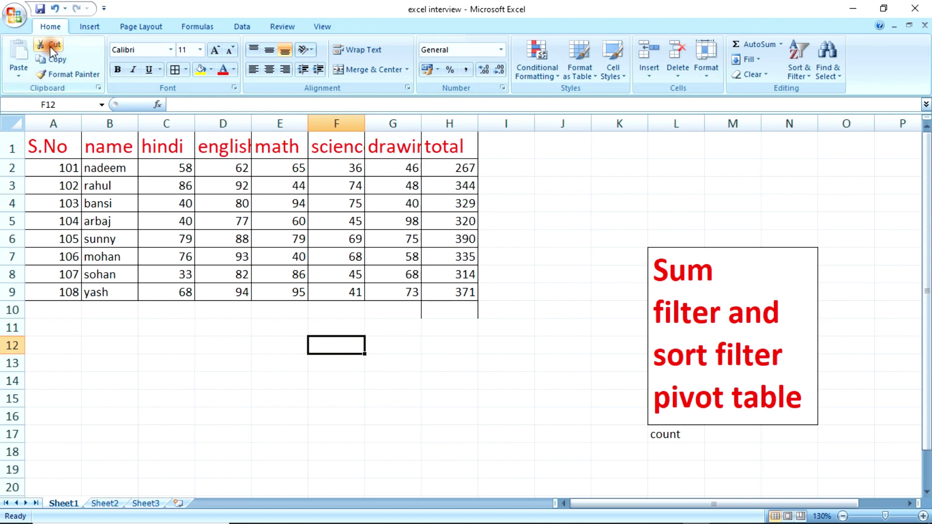
Sort the student names B2:B9 from A to Z, expanding the selection so each full row moves along.
right_click(809, 77)
left_click(808, 78)
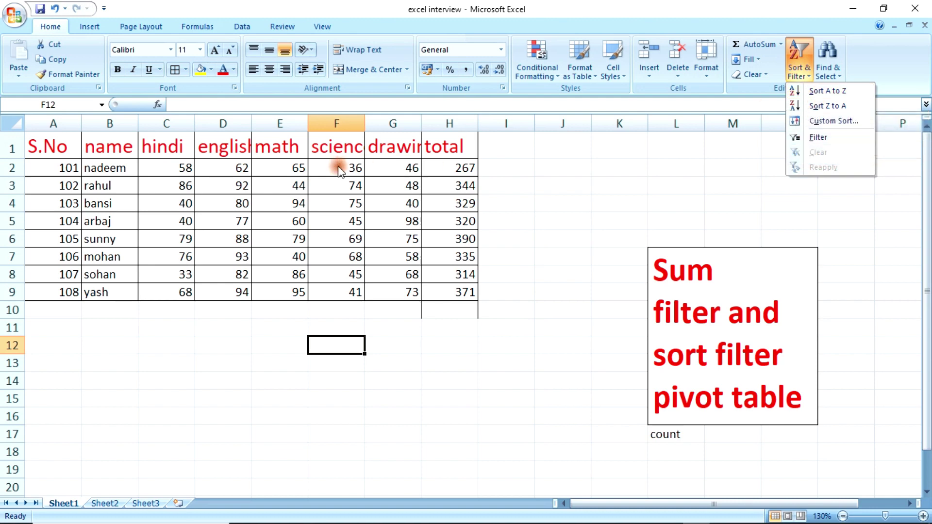
left_click(105, 166)
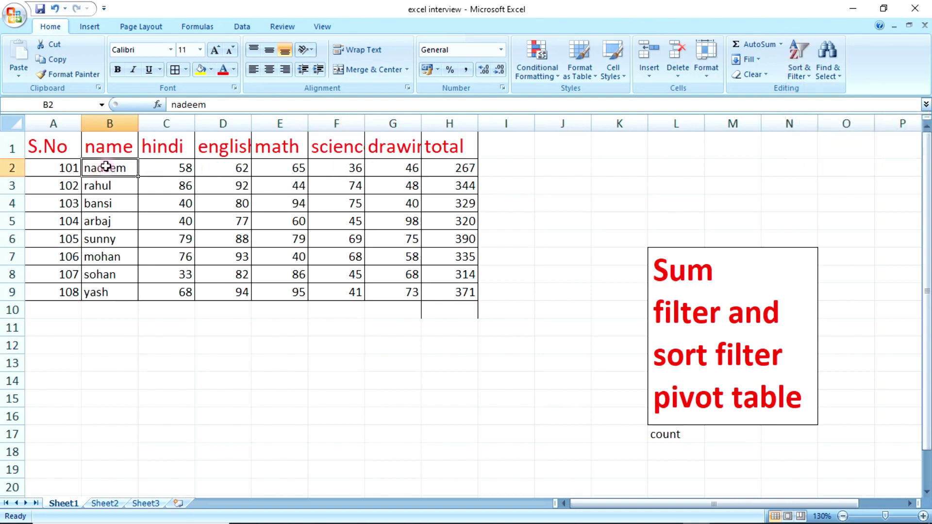
left_click_drag(105, 167, 104, 294)
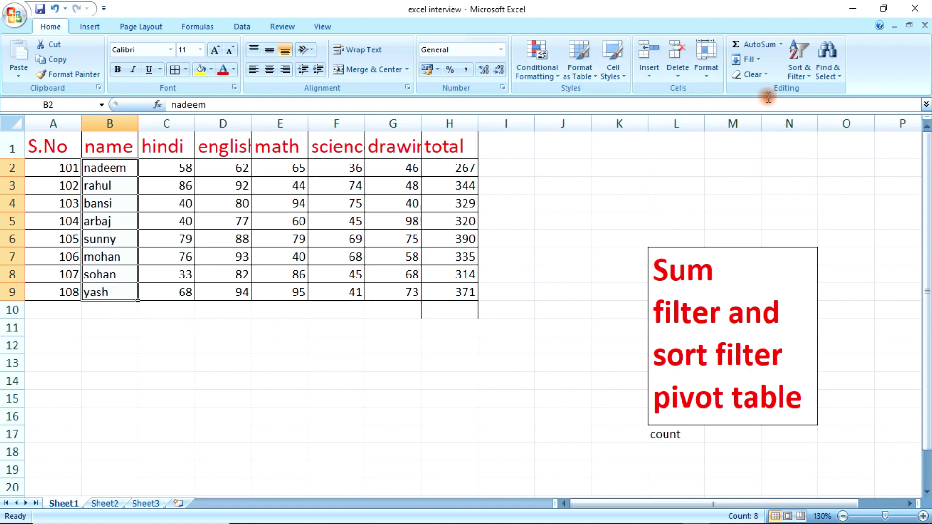
left_click(807, 77)
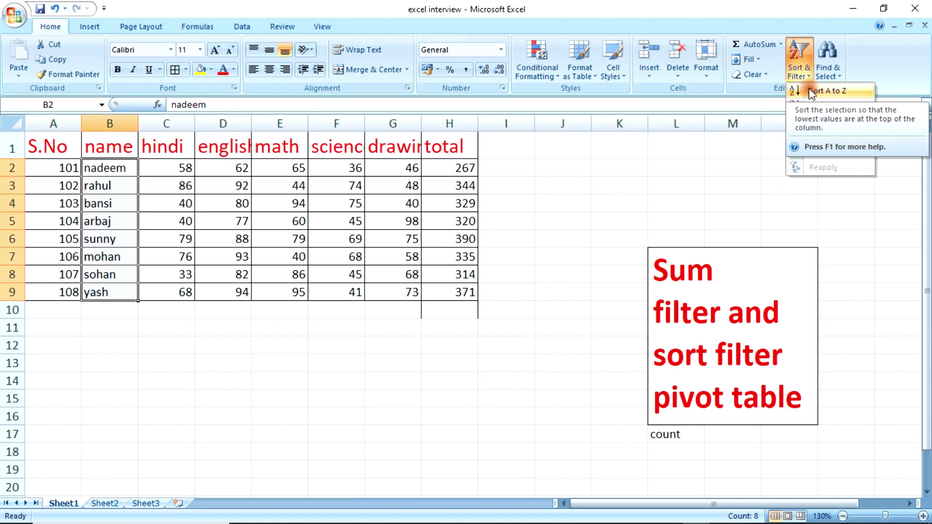
left_click(809, 88)
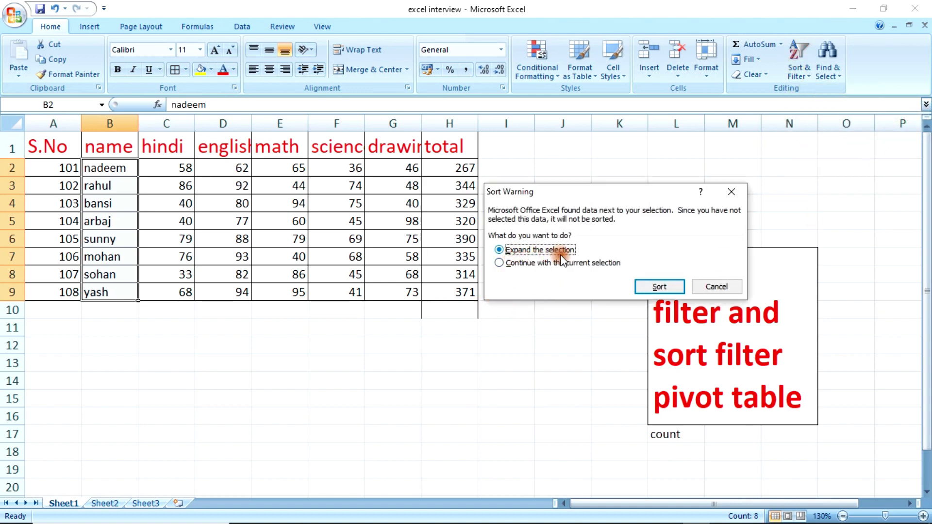
left_click(658, 286)
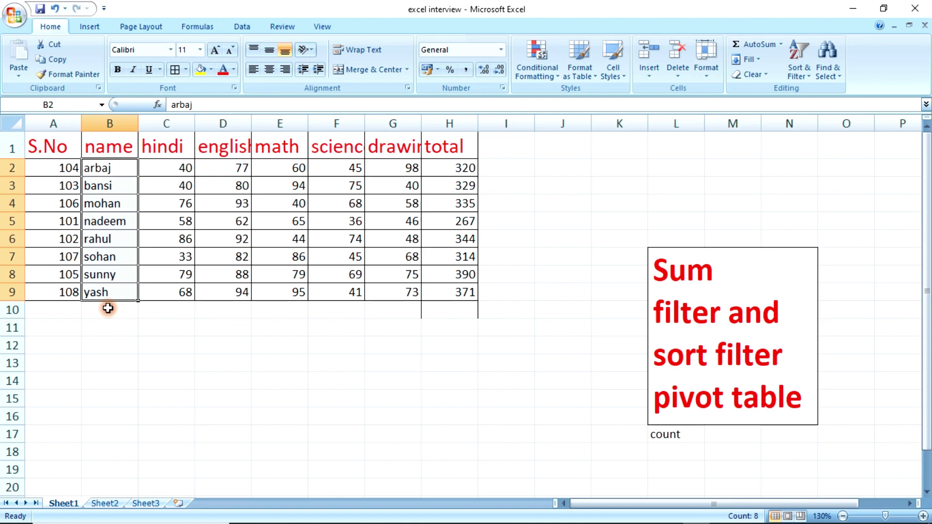
Undo the alphabetical sort of the student table.
key("ctrl+z")
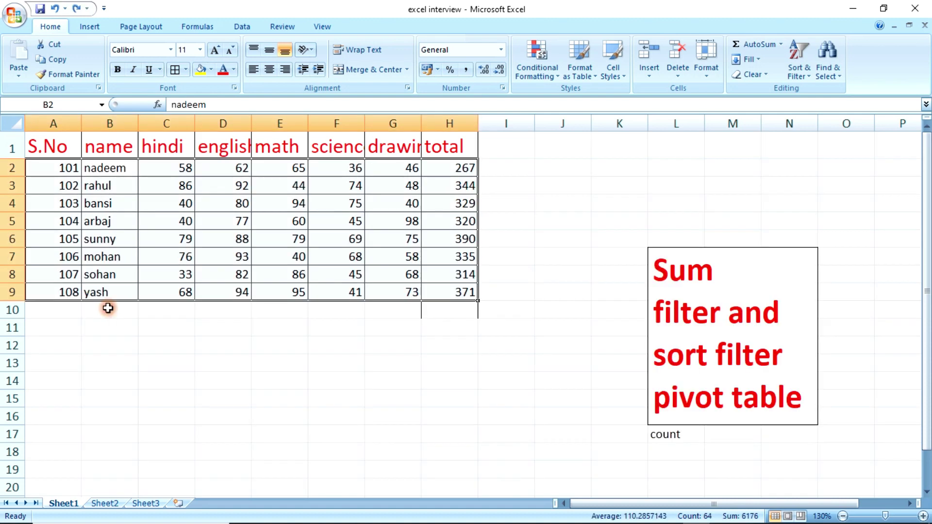
left_click(123, 344)
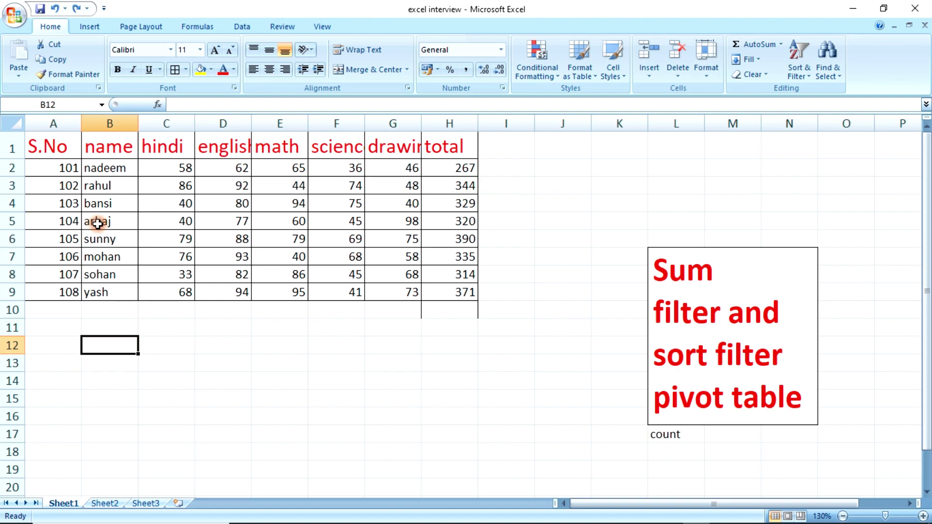
left_click(129, 294)
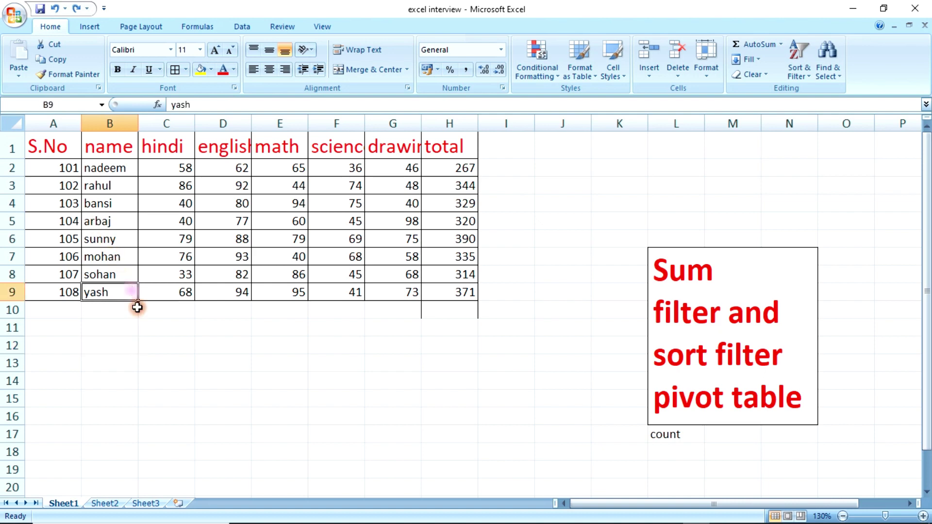
left_click(140, 313)
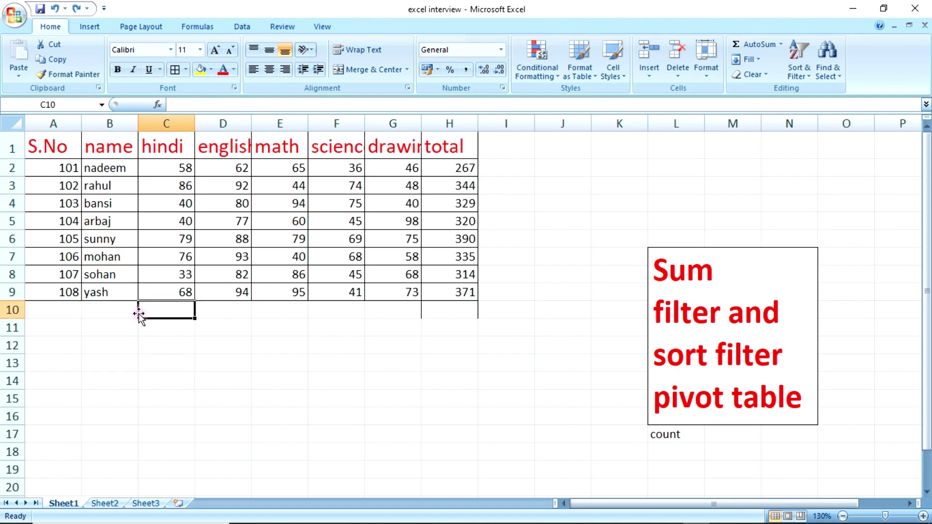
Turn on filtering for the header row A1:H1 of the student marks table.
left_click(809, 76)
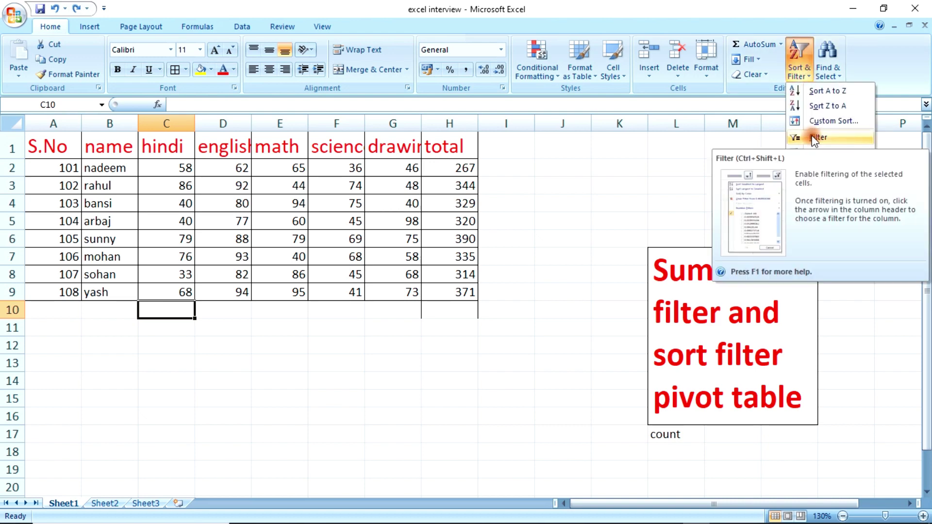
left_click(173, 478)
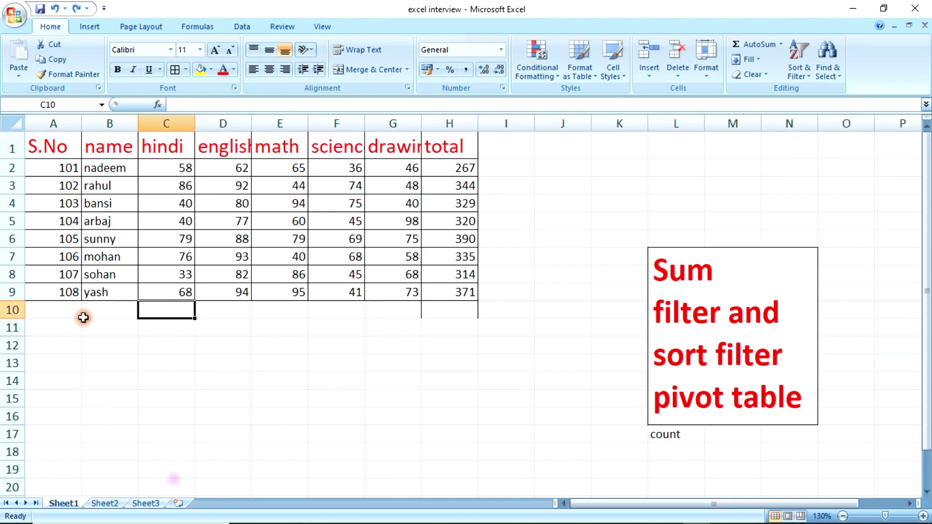
left_click(52, 148)
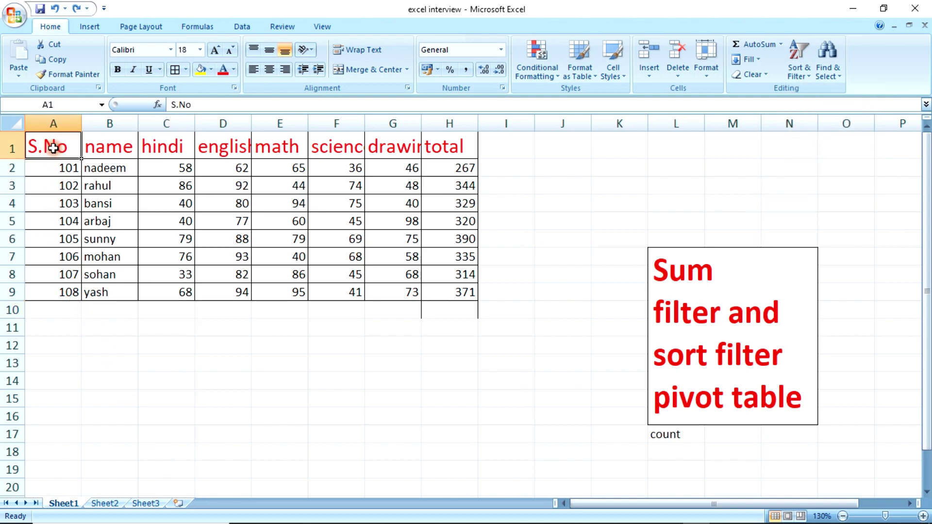
left_click(51, 147)
mouse_move(49, 144)
left_mouse_down()
mouse_move(156, 167)
mouse_move(529, 198)
mouse_move(471, 223)
mouse_move(478, 292)
mouse_move(464, 298)
left_mouse_up()
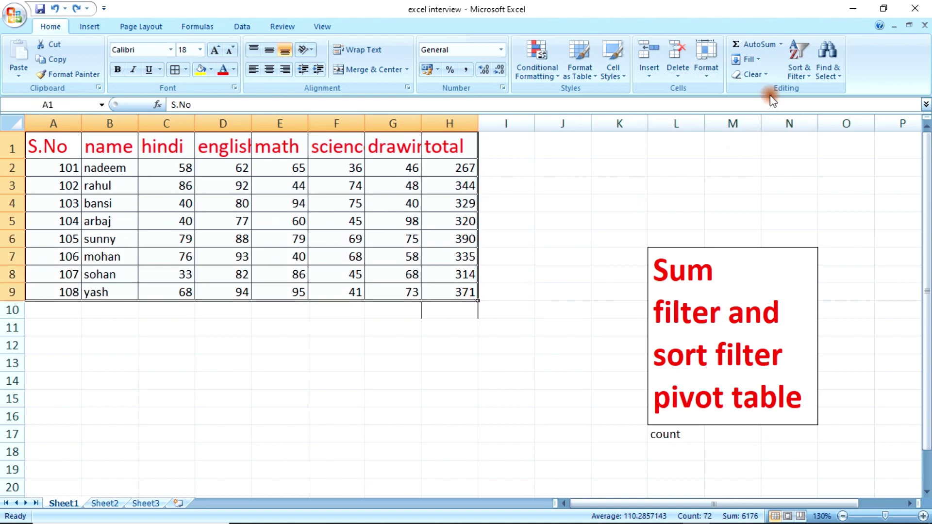
left_click(41, 149)
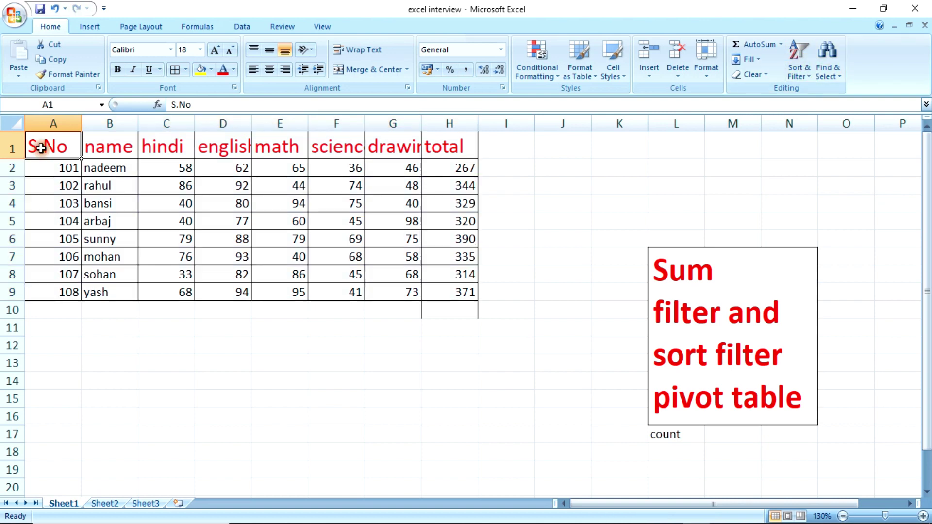
left_click_drag(41, 149, 448, 141)
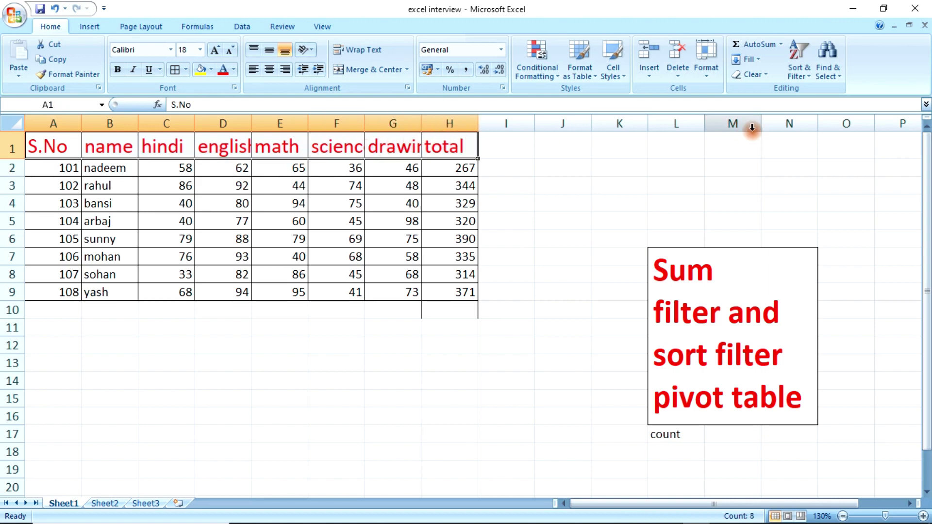
left_click(811, 78)
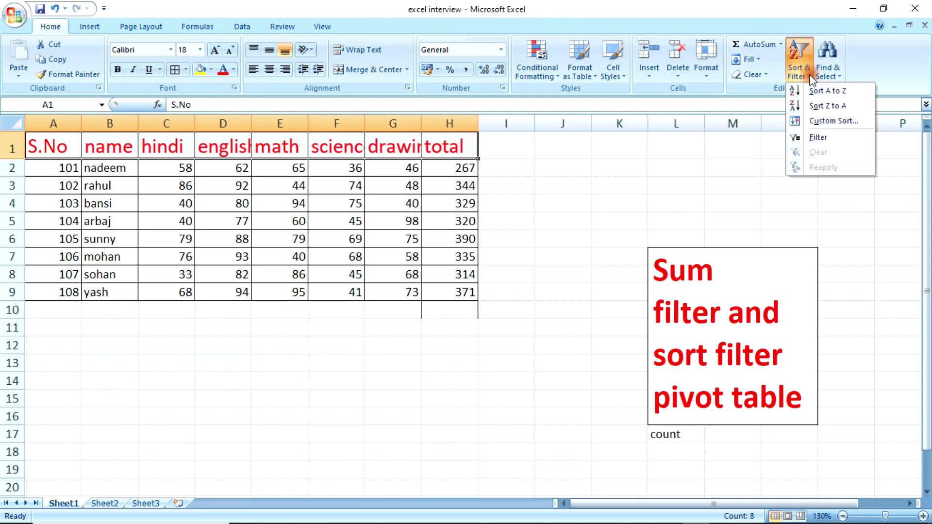
left_click(802, 139)
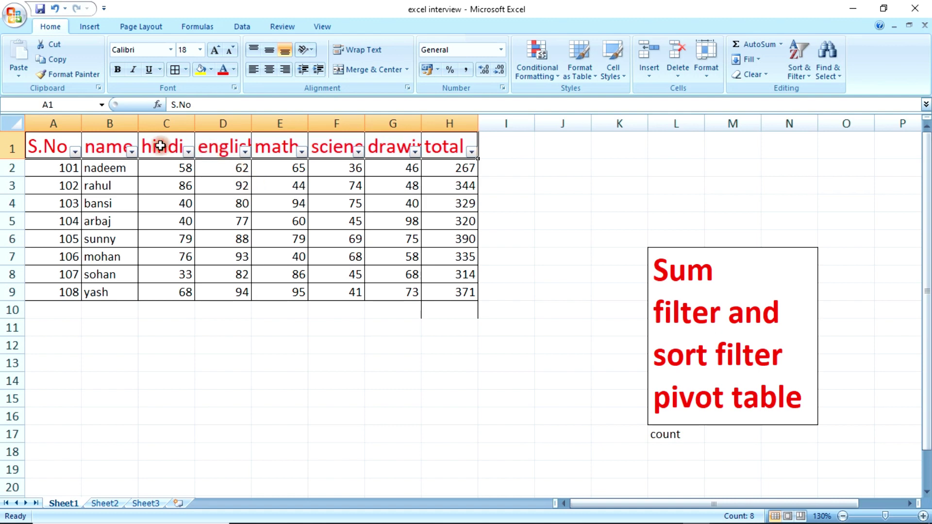
left_click(98, 143)
left_click(62, 167)
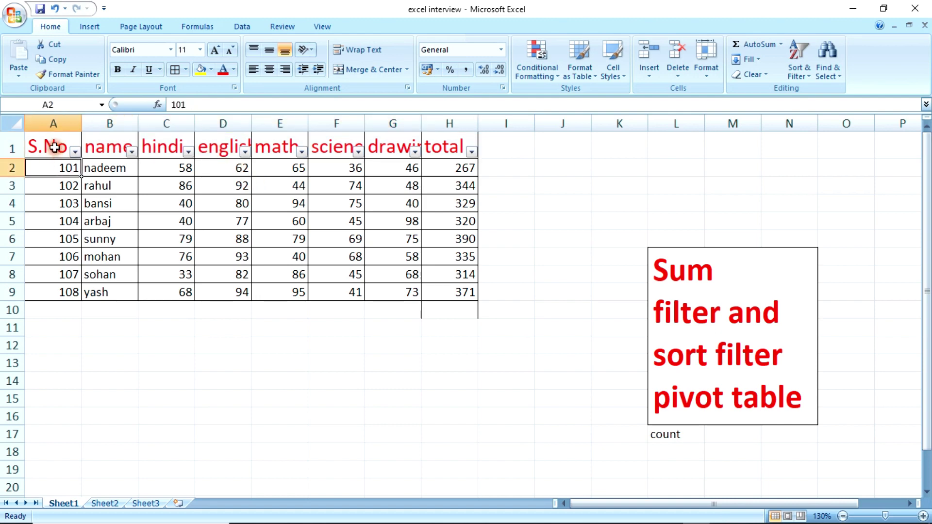
left_click(54, 147)
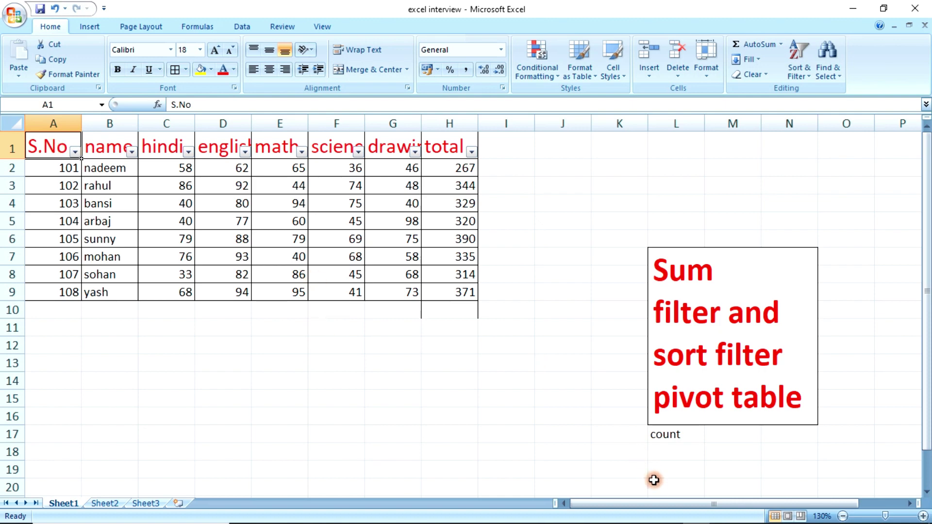
Filter the name column to show only the student with S.No 101.
left_click(656, 504)
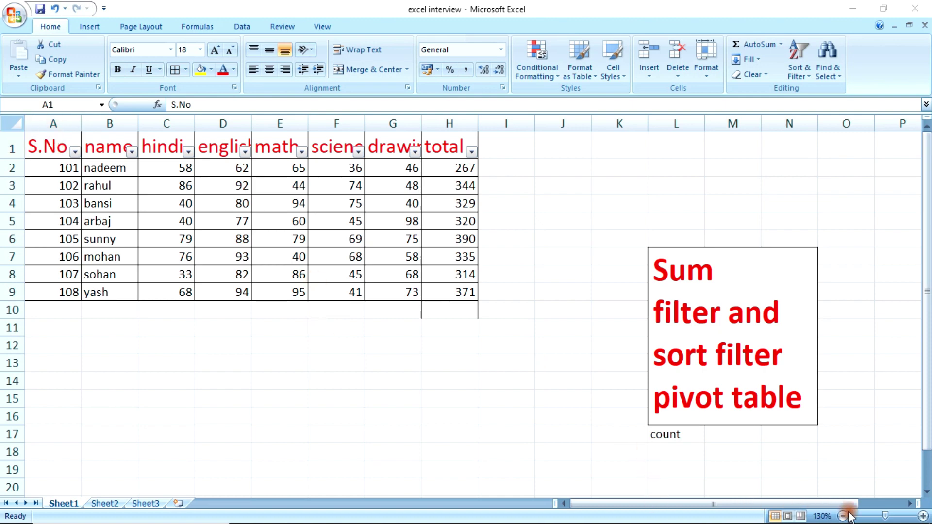
left_click(922, 517)
left_click(922, 516)
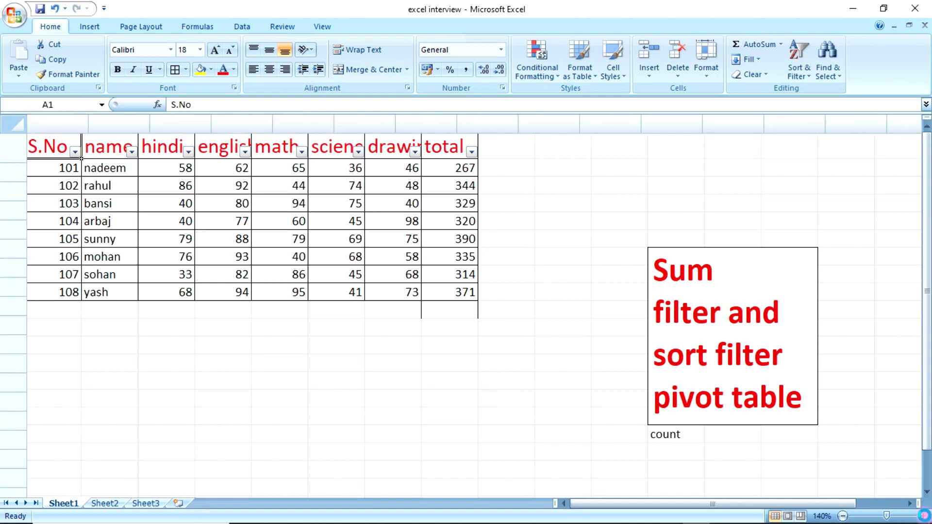
left_click(922, 516)
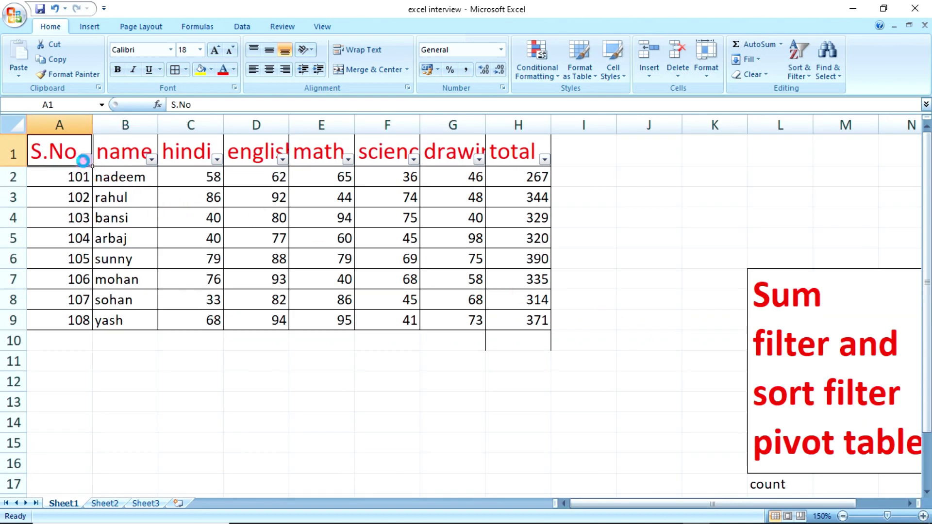
left_click(86, 160)
left_click(153, 144)
left_click(151, 160)
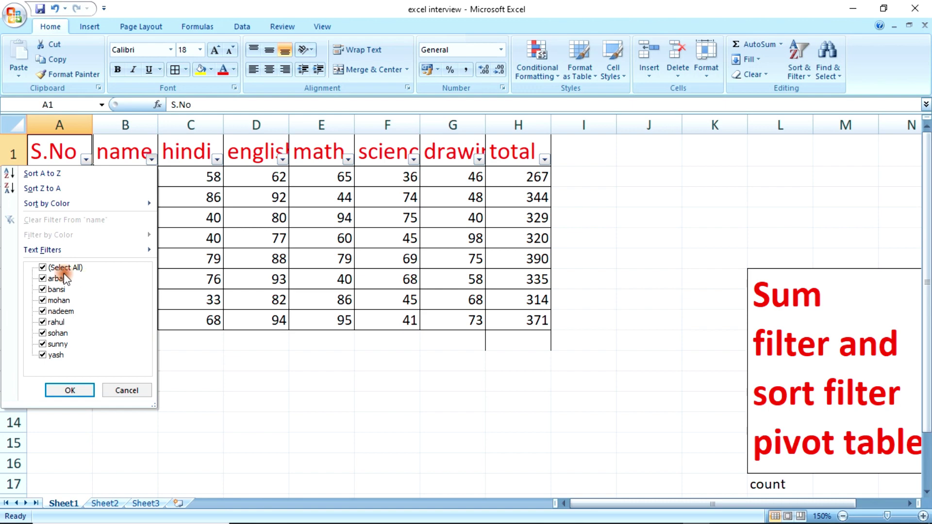
left_click(43, 278)
left_click(43, 290)
left_click(43, 301)
left_click(42, 322)
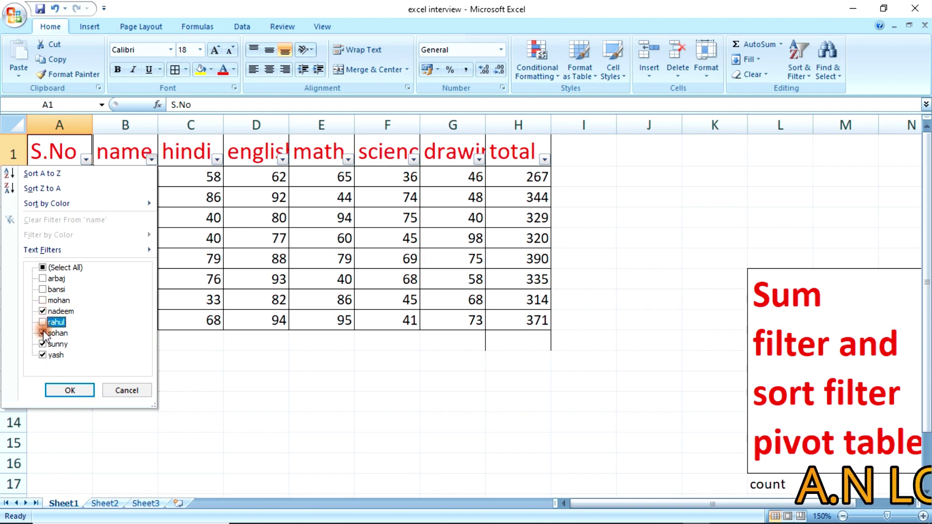
left_click(43, 333)
left_click(43, 344)
left_click(43, 355)
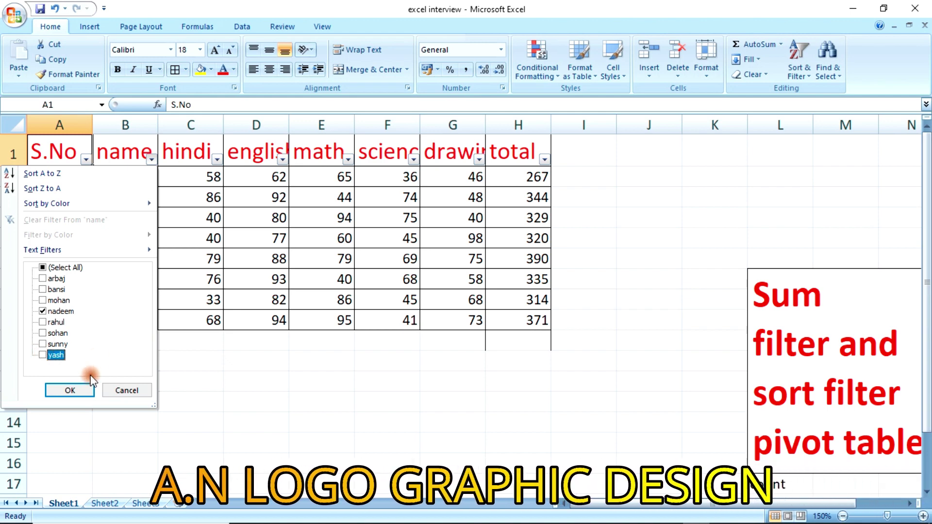
left_click(71, 390)
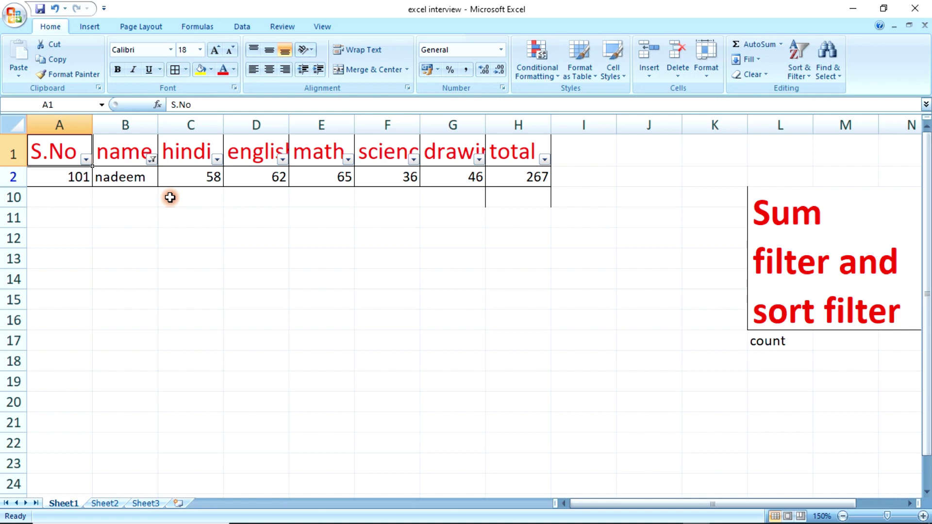
Extend the name filter to also include the students with S.No 103 and 106.
left_click(152, 160)
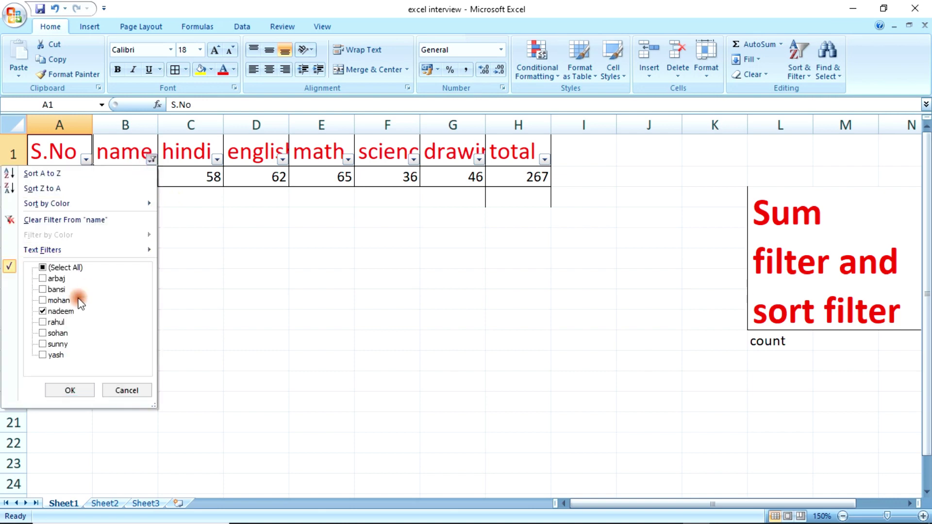
left_click(60, 289)
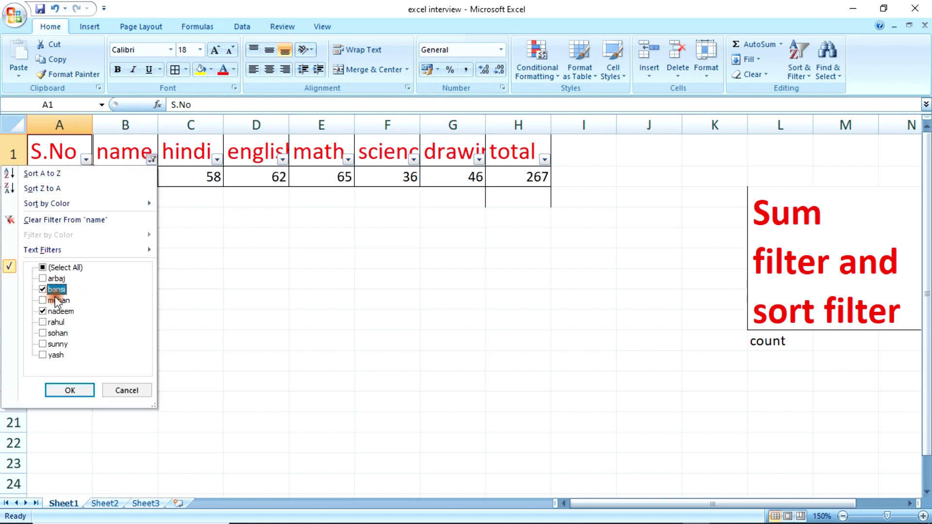
left_click(56, 301)
left_click(69, 391)
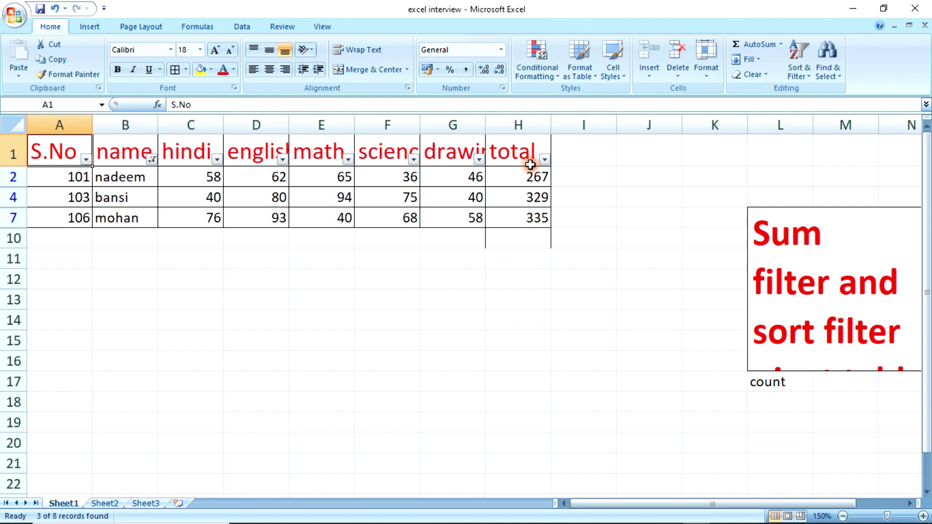
Undo the name filters and turn off filtering on the header row A1:H1.
key("ctrl+z")
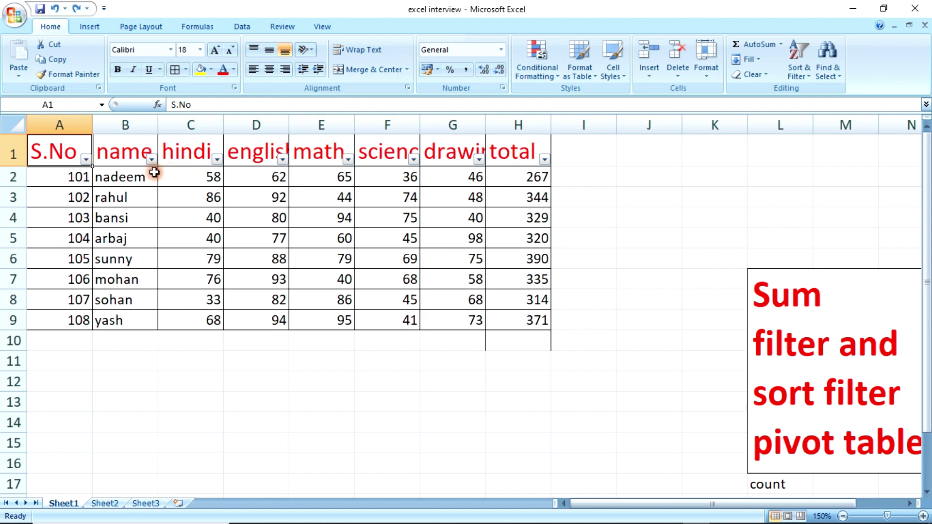
double_click(75, 156)
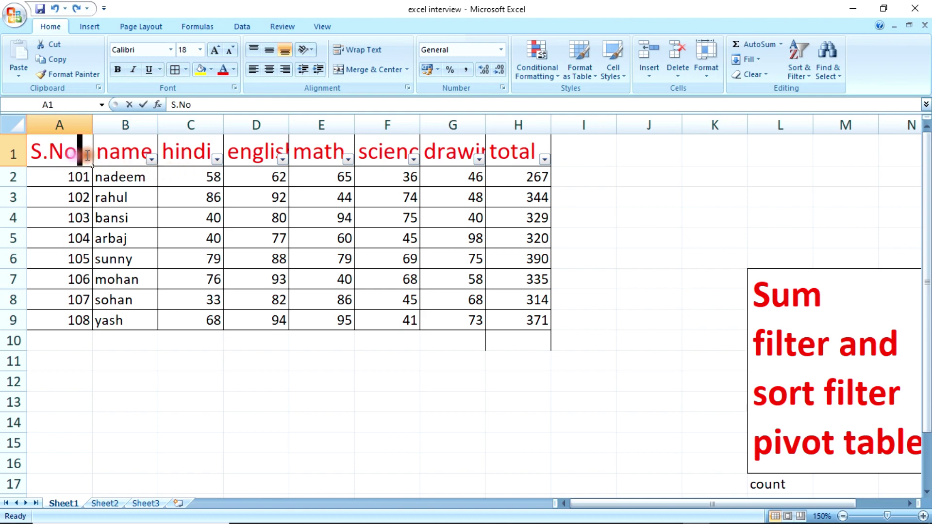
left_click(99, 156)
double_click(73, 153)
left_click(137, 154)
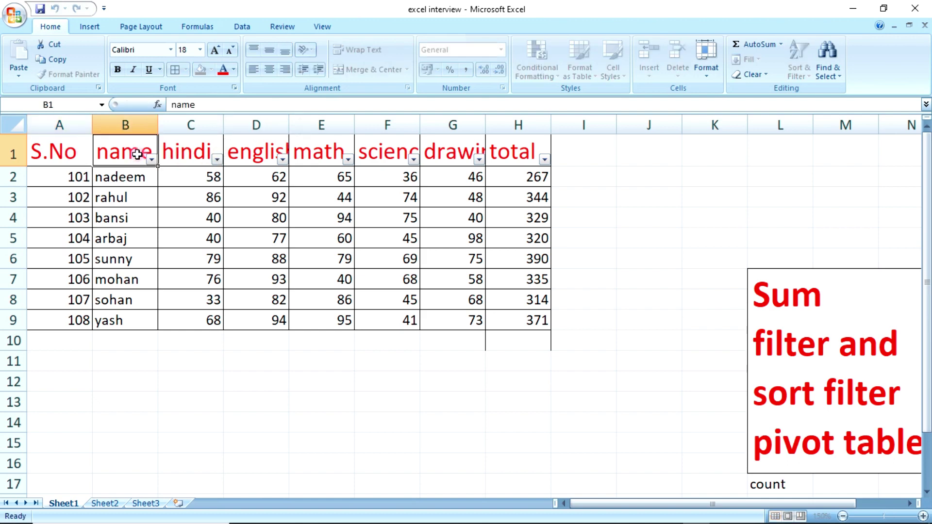
left_click_drag(73, 152, 527, 162)
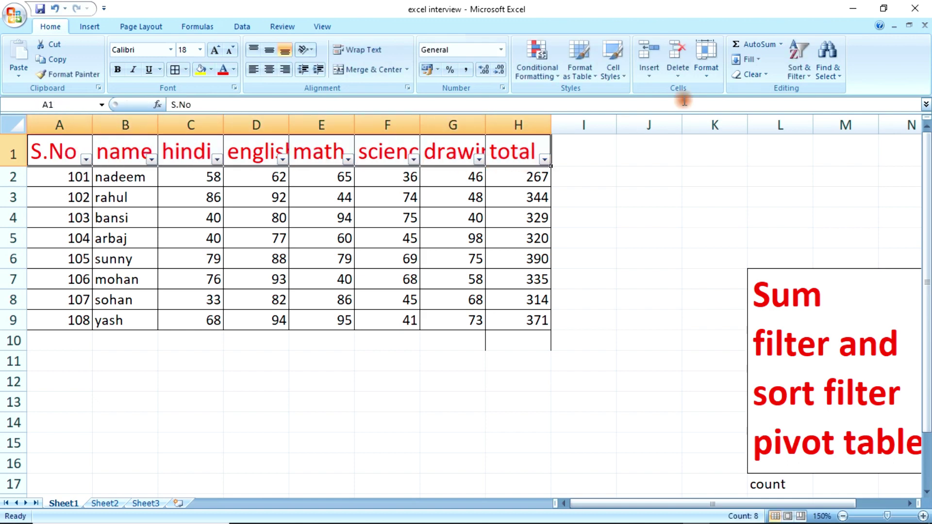
left_click(813, 80)
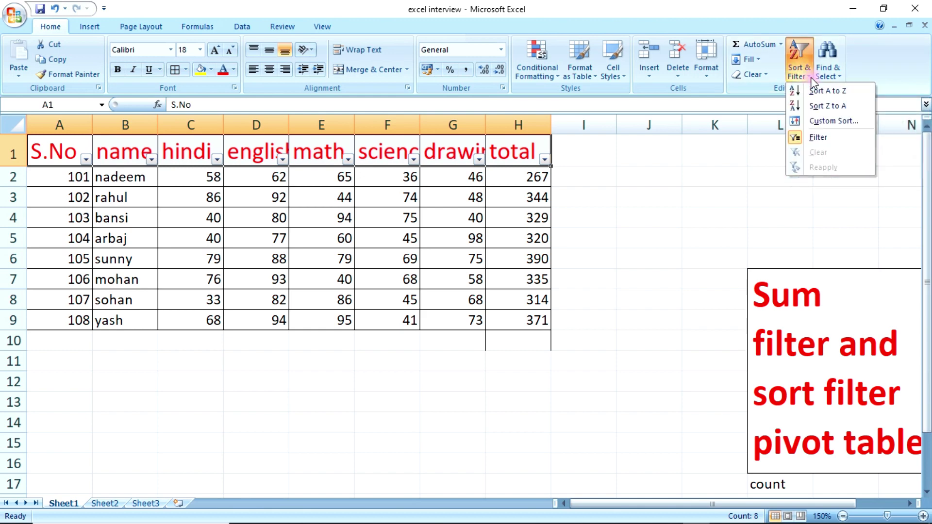
left_click(797, 132)
left_click(650, 204)
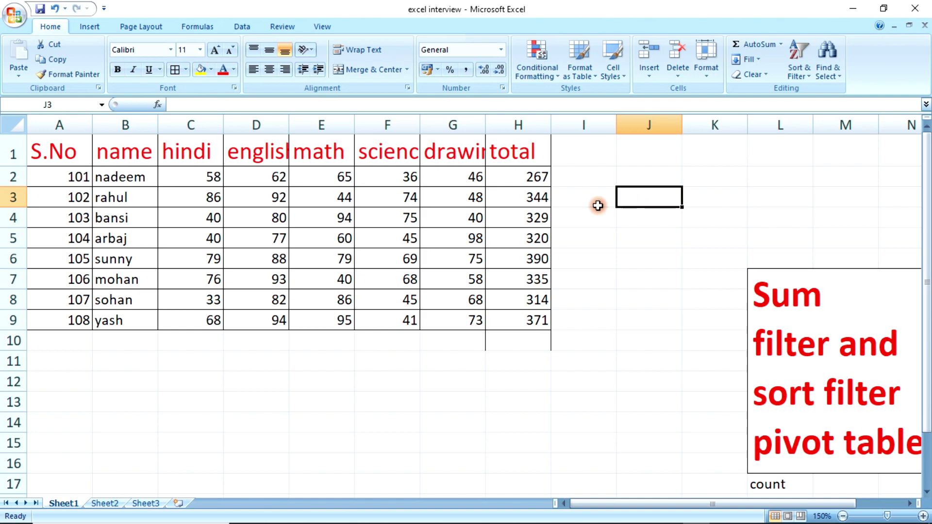
left_click(466, 370)
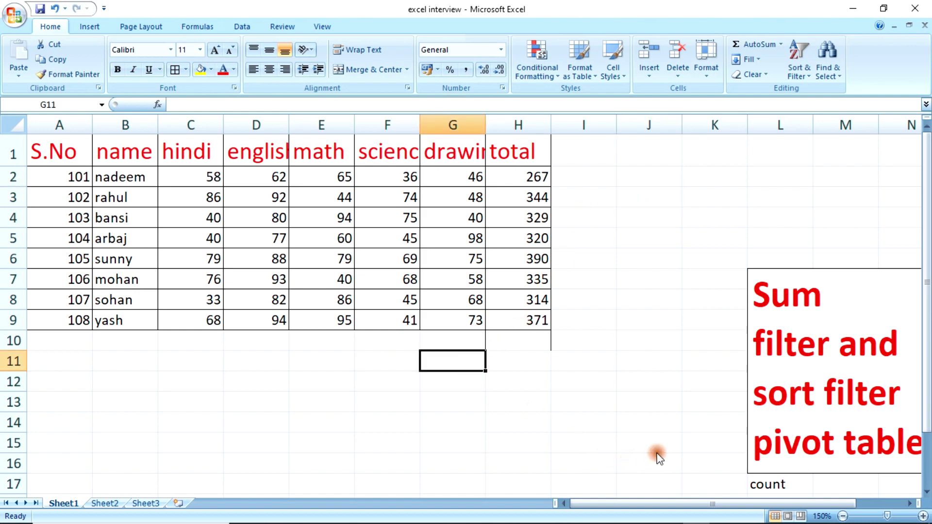
left_click(676, 442)
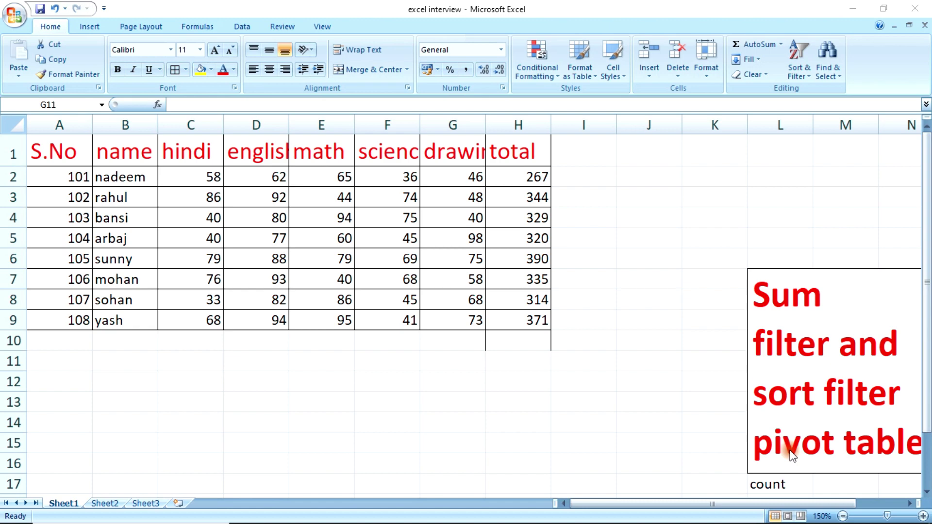
left_click(844, 516)
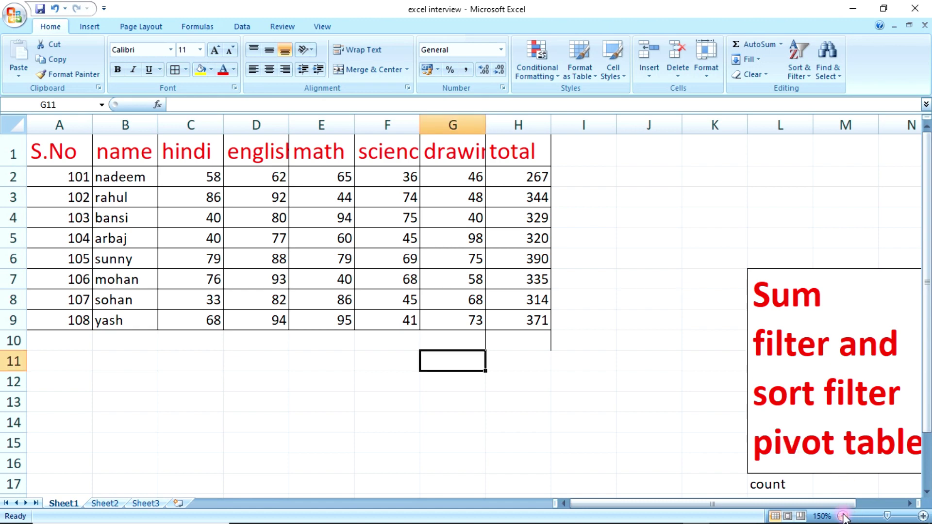
left_click(843, 516)
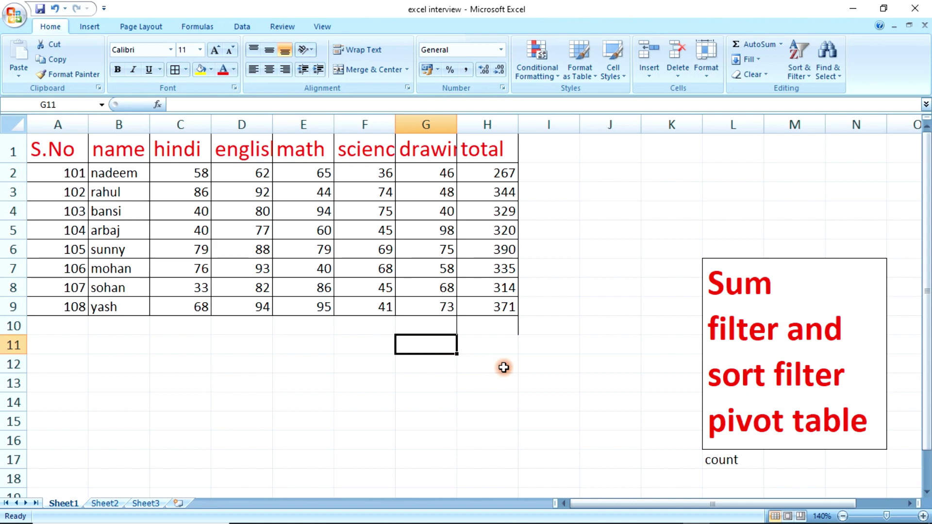
left_click(124, 117)
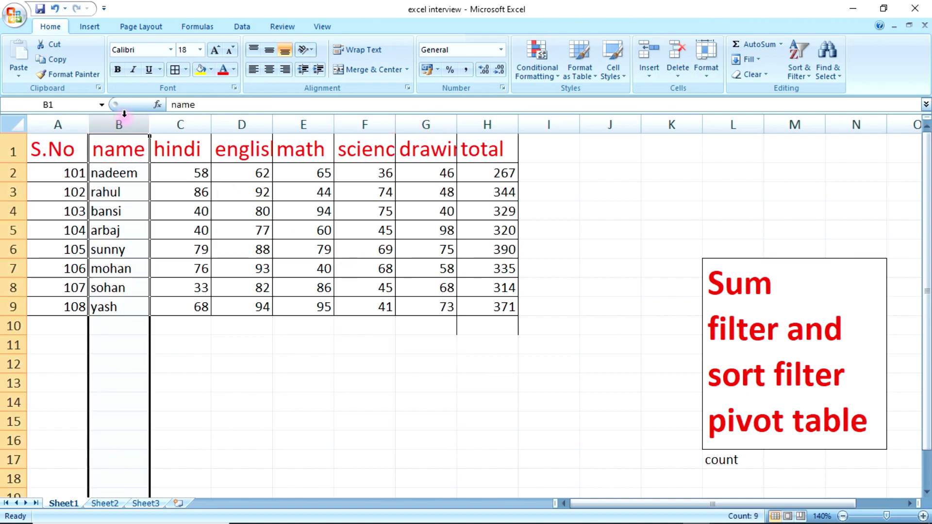
left_click(184, 122)
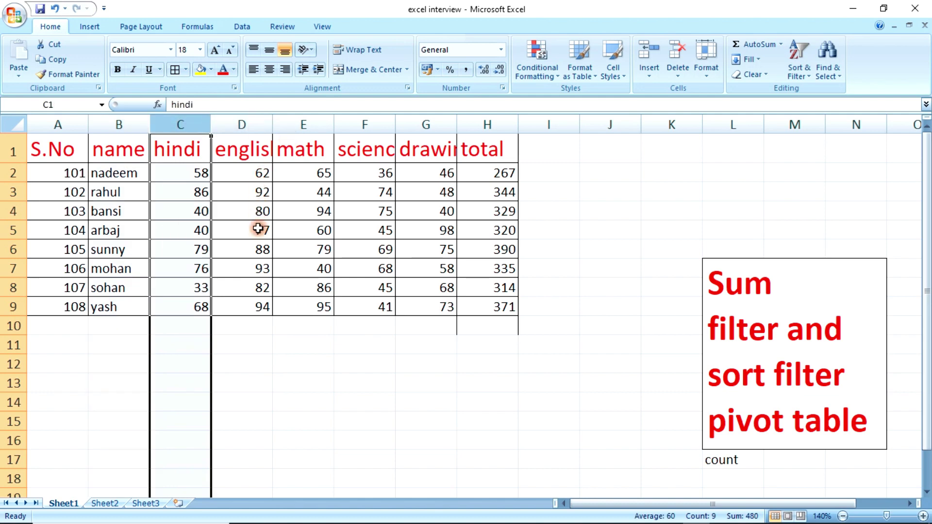
left_click(232, 379)
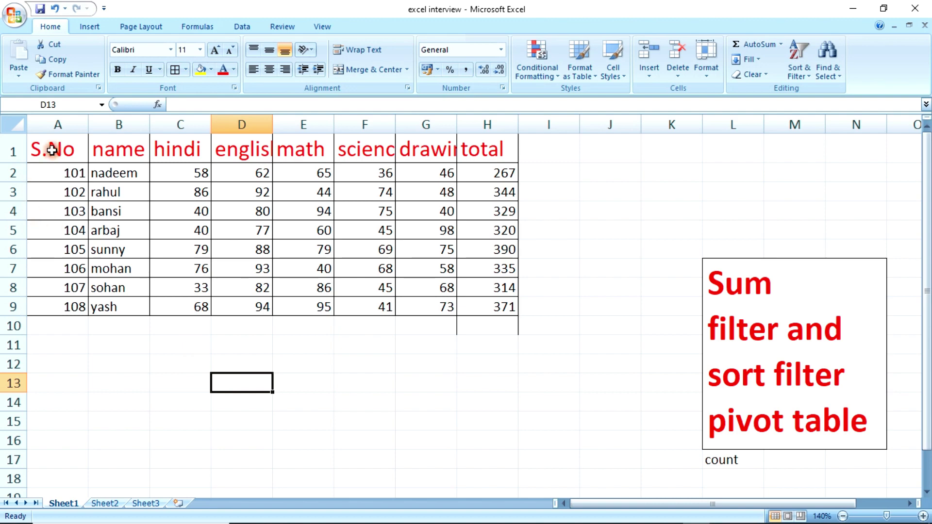
Create a pivot table on a new worksheet from the student marks range A1:H9.
left_click_drag(53, 150, 502, 310)
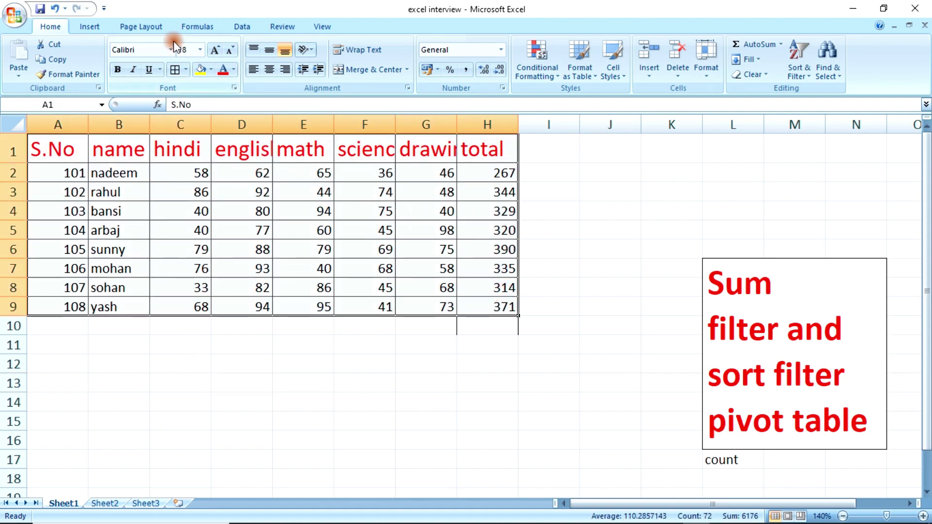
left_click(139, 27)
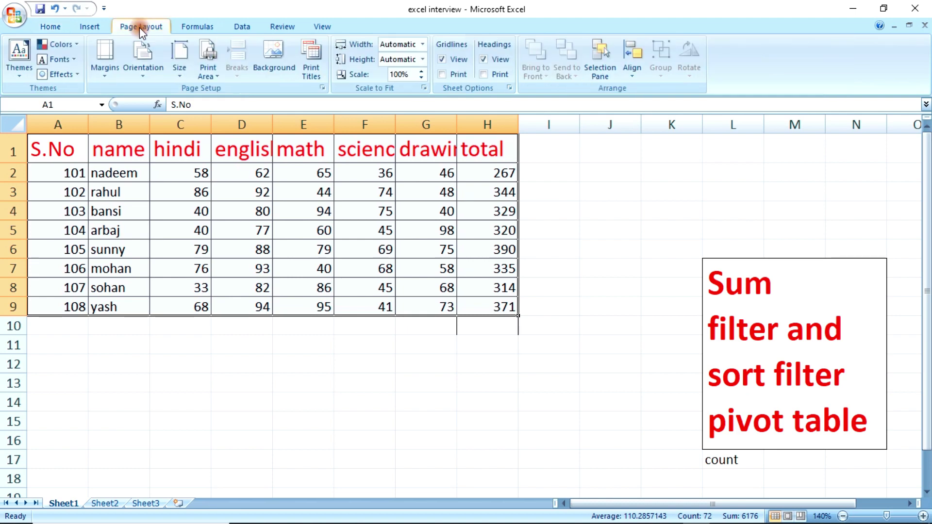
left_click(90, 28)
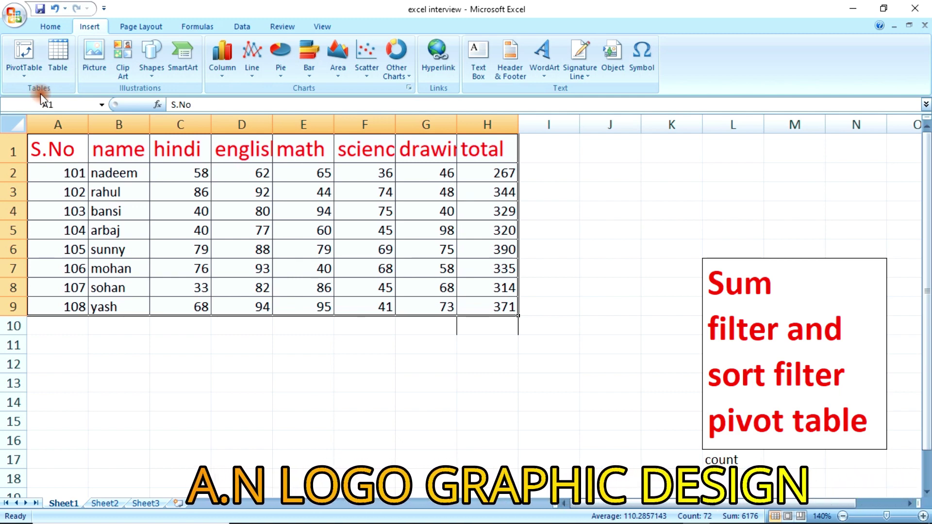
left_click(28, 51)
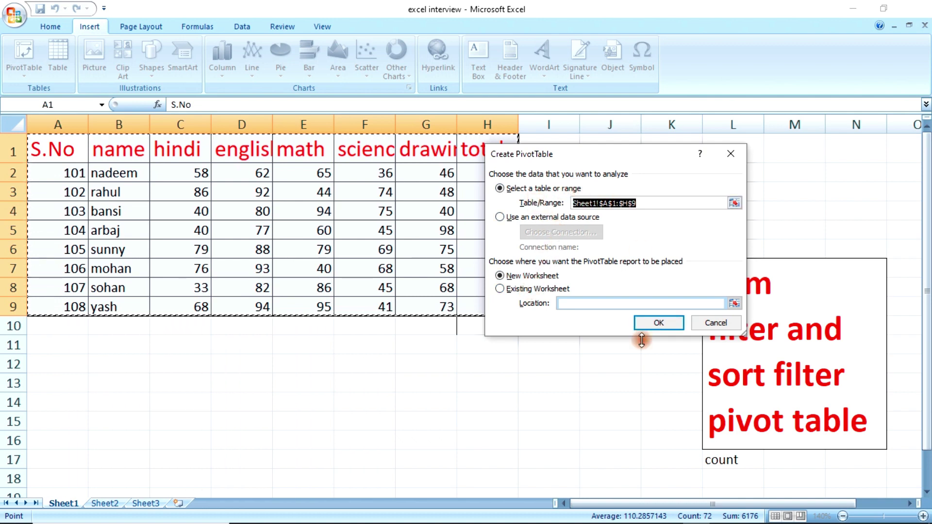
left_click(663, 325)
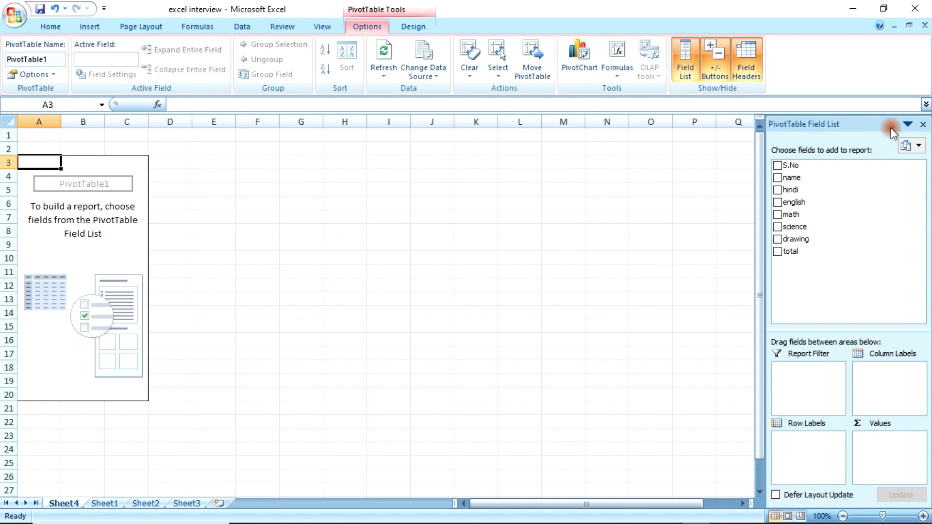
Add the S.No field as a summed value and the name field as row labels in the pivot table.
left_click(778, 165)
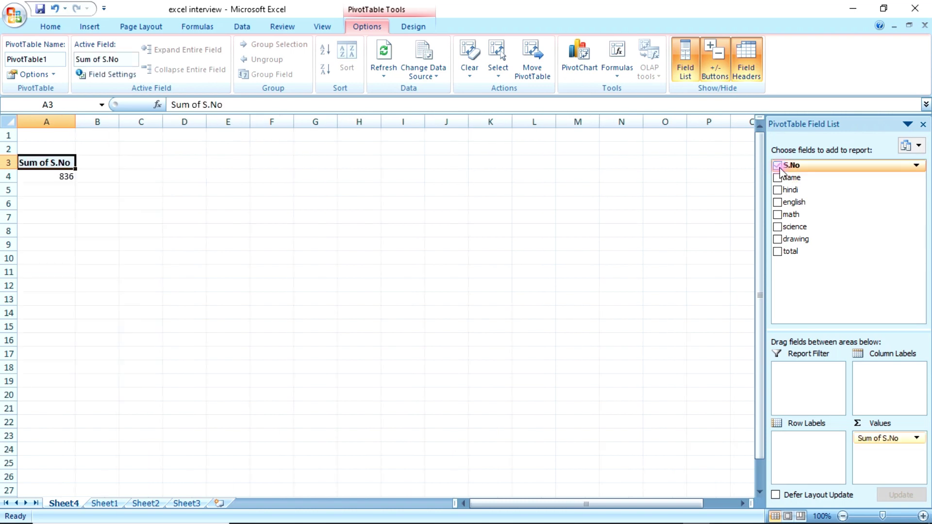
left_click(54, 175)
left_click(69, 162)
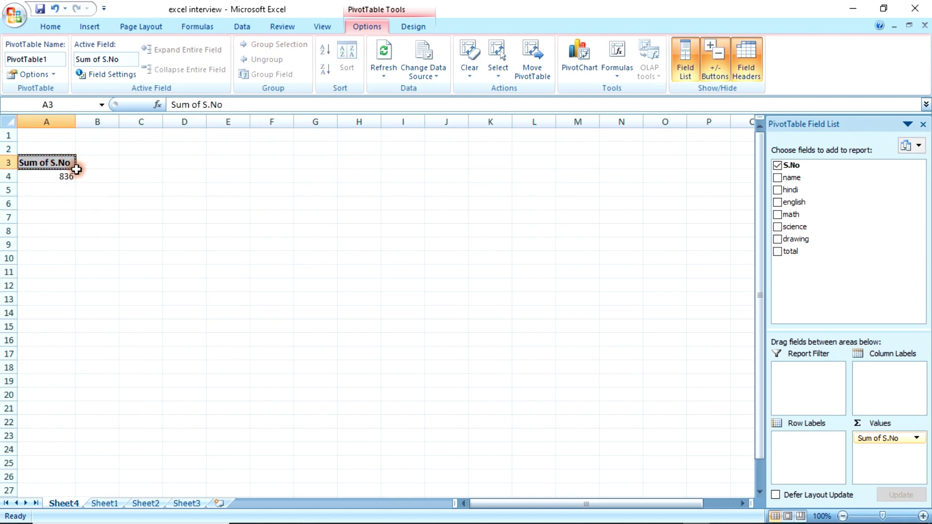
left_click_drag(78, 171, 79, 202)
left_click(47, 165)
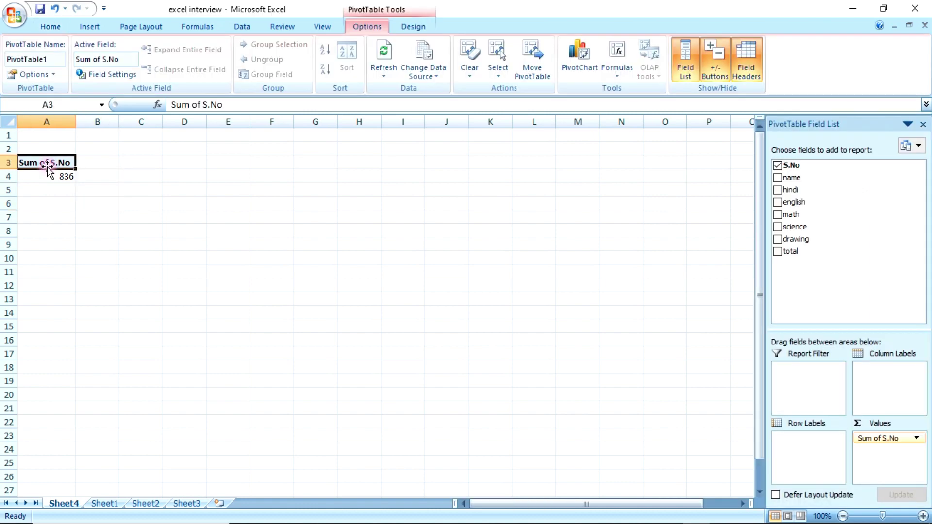
left_click(778, 178)
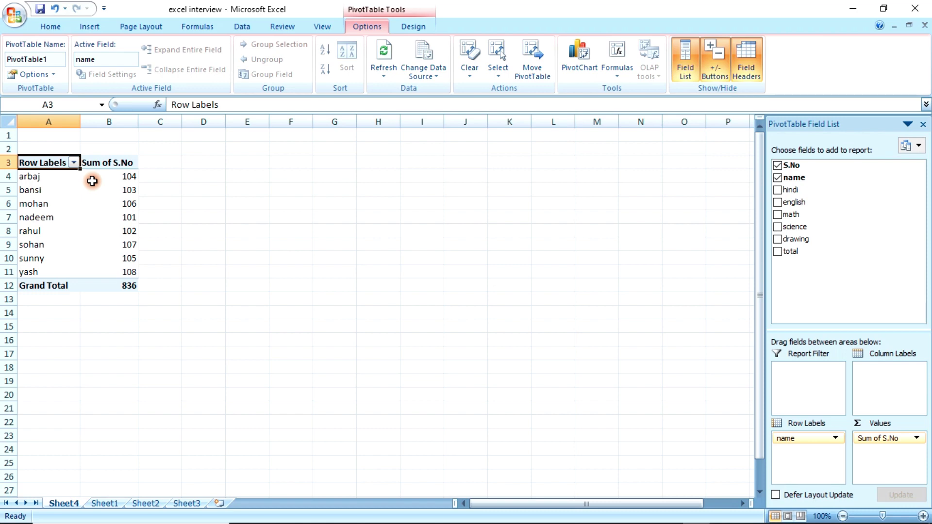
mouse_move(130, 179)
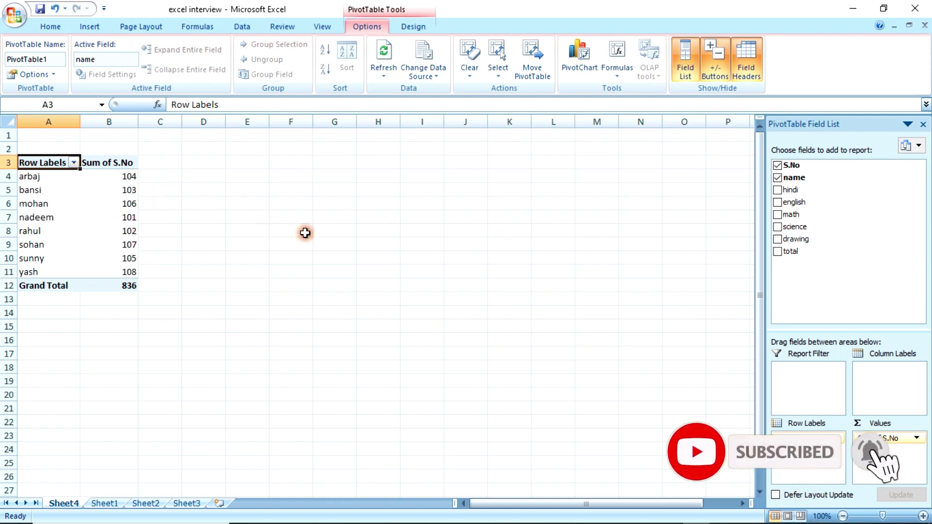
Add the english marks to the pivot table values and remove the S.No sum.
left_click(778, 203)
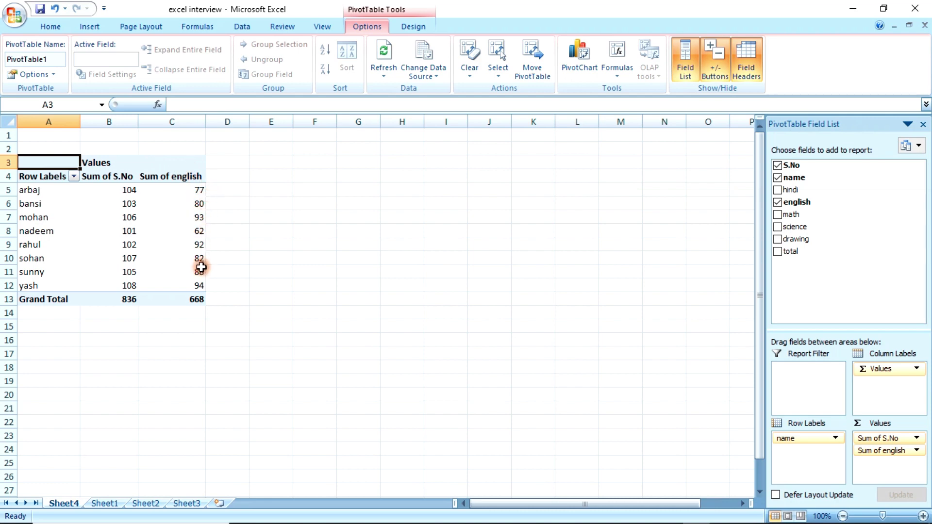
mouse_move(201, 267)
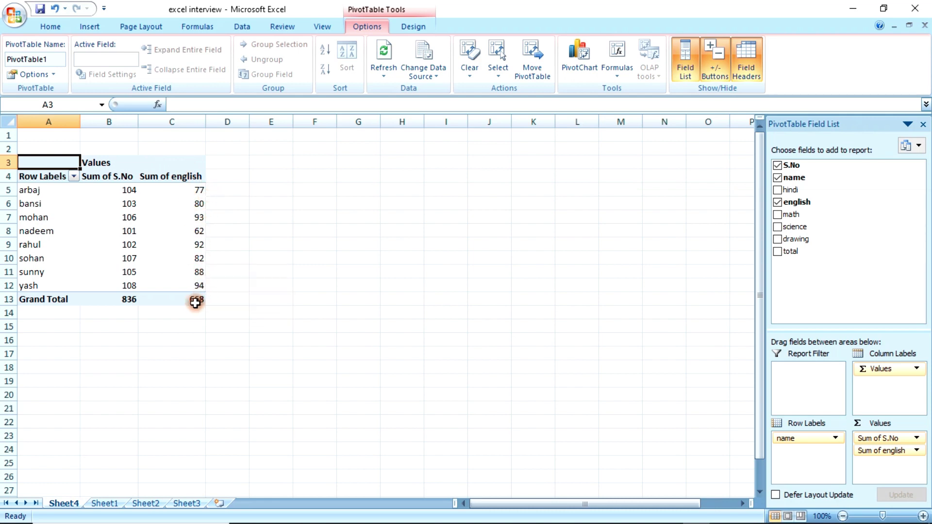
mouse_move(196, 303)
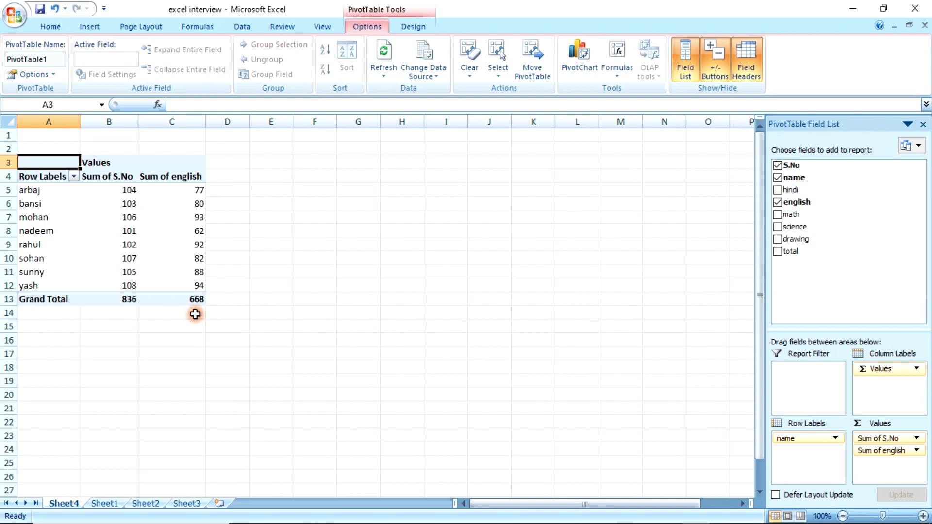
mouse_move(135, 305)
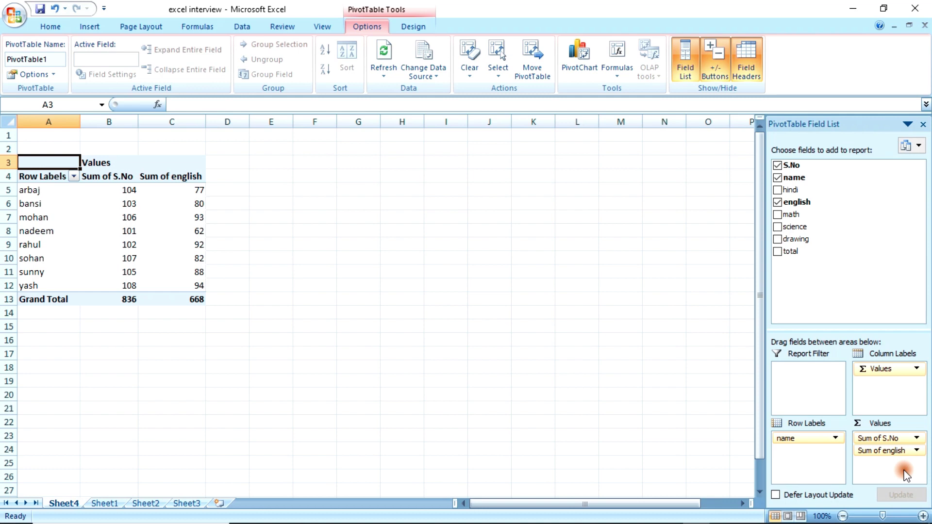
left_click(916, 439)
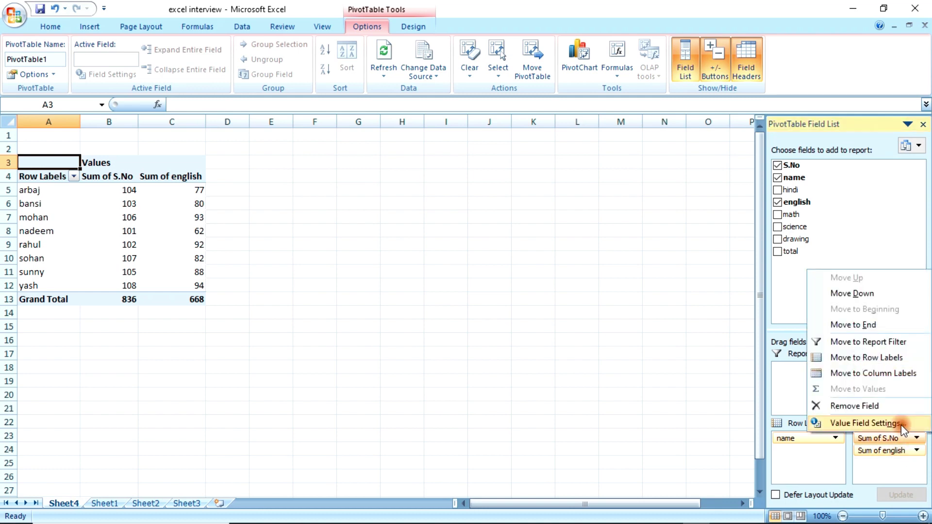
left_click(883, 406)
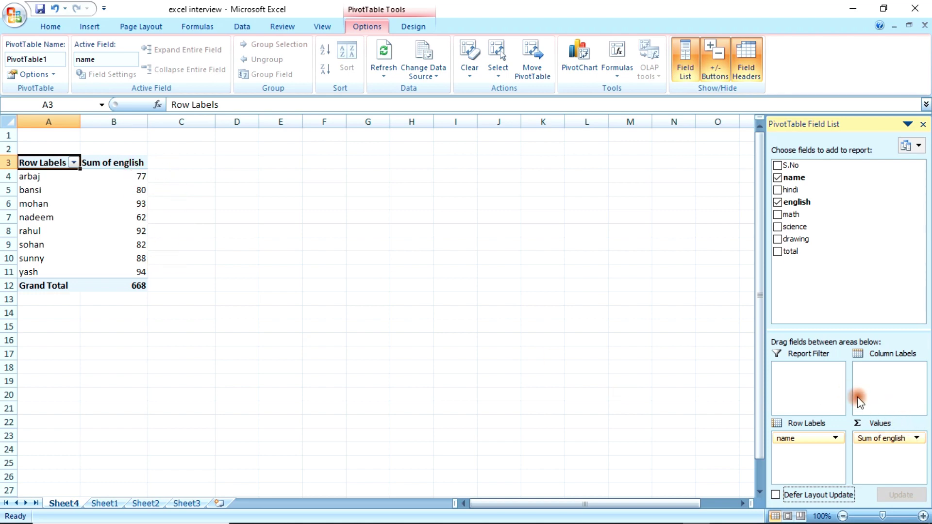
Add the S.No and math fields to the pivot table as summed values after english.
left_click(778, 178)
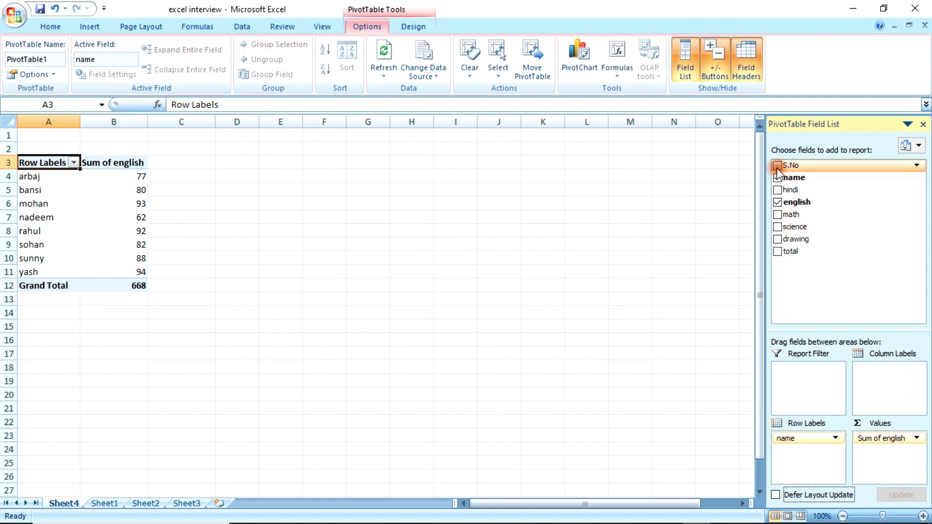
left_click(777, 165)
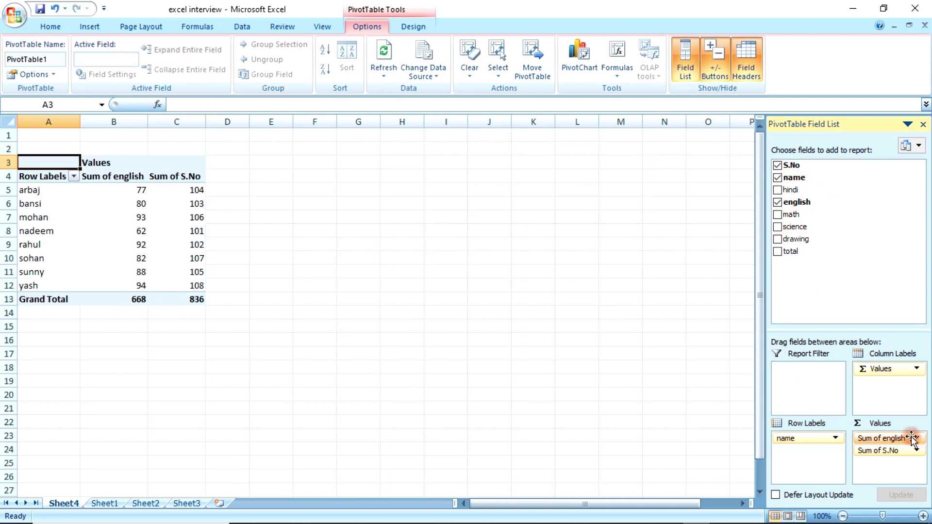
left_click(778, 215)
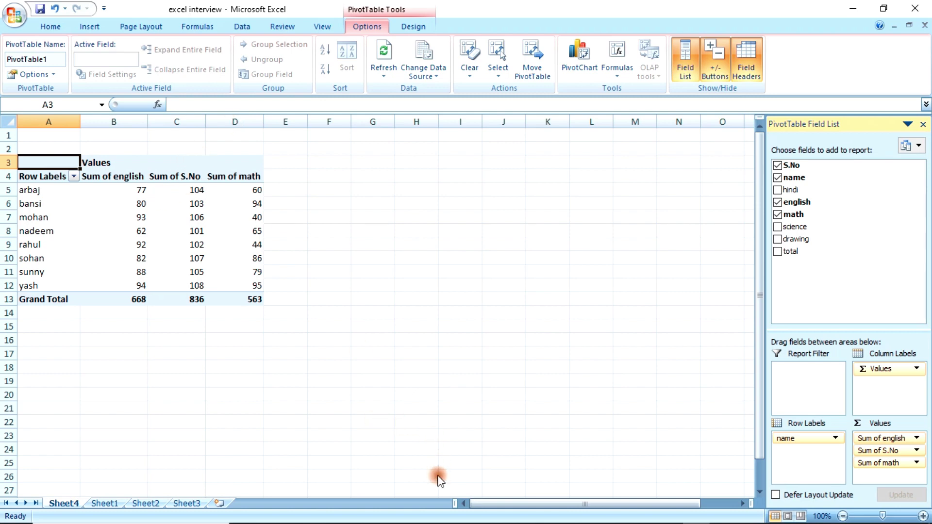
Return to Sheet1 and select the count label in cell L17.
key("ctrl+Page_Down")
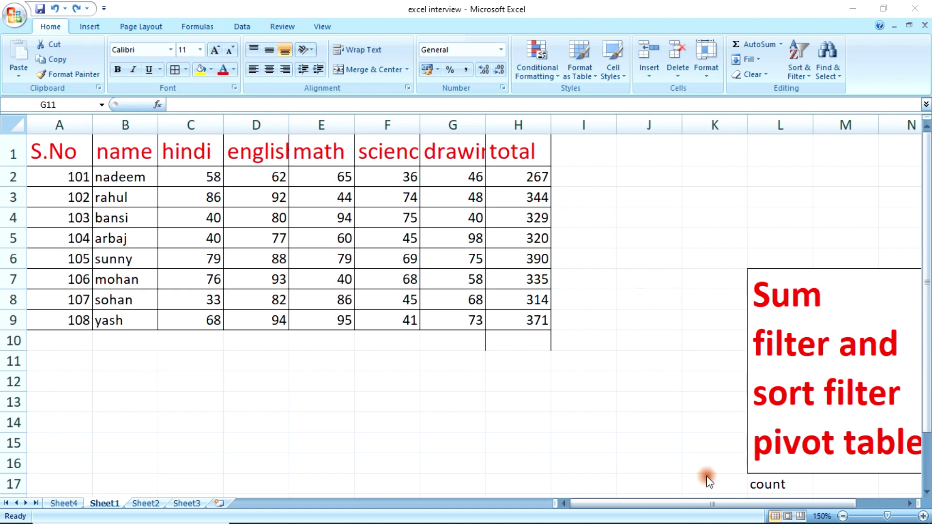
left_click_drag(699, 445, 683, 420)
left_click(772, 484)
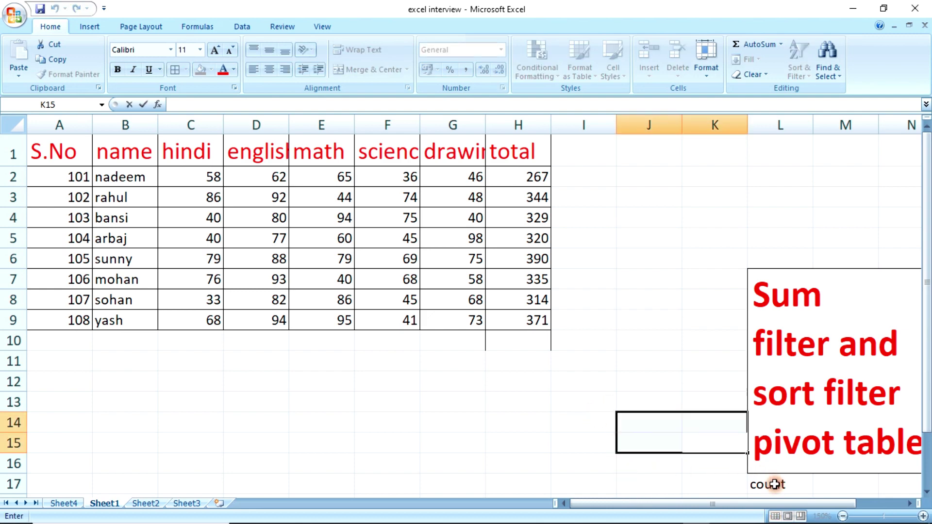
left_click(774, 484)
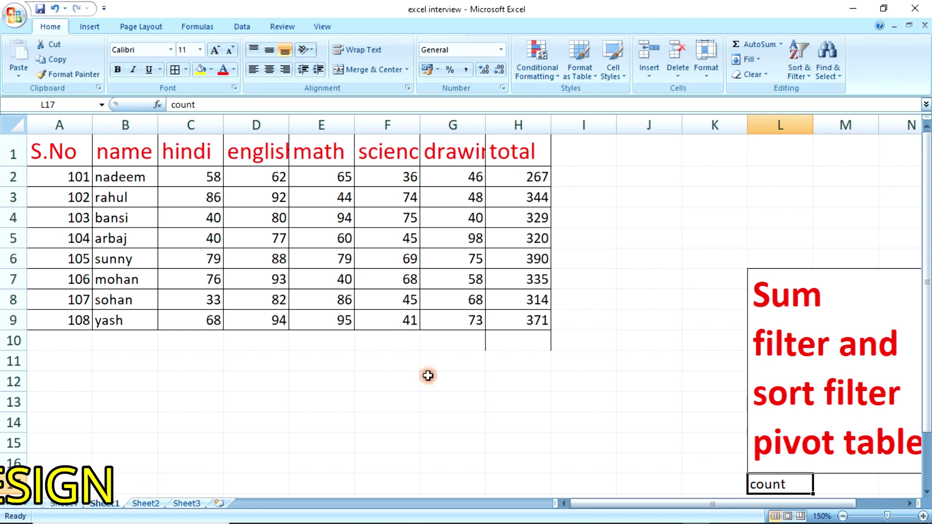
Count the hindi marks in cell C11 with the formula =COUNT(C2:C9).
left_click(206, 363)
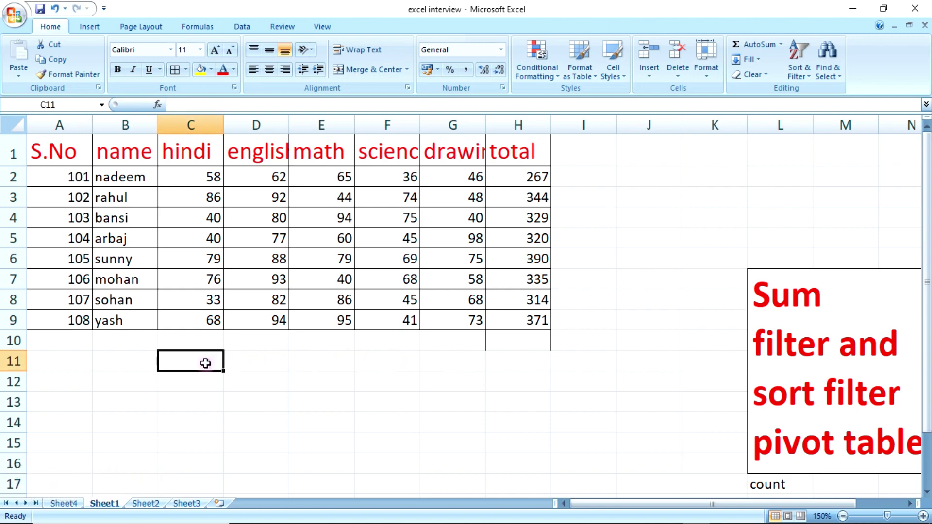
type("=")
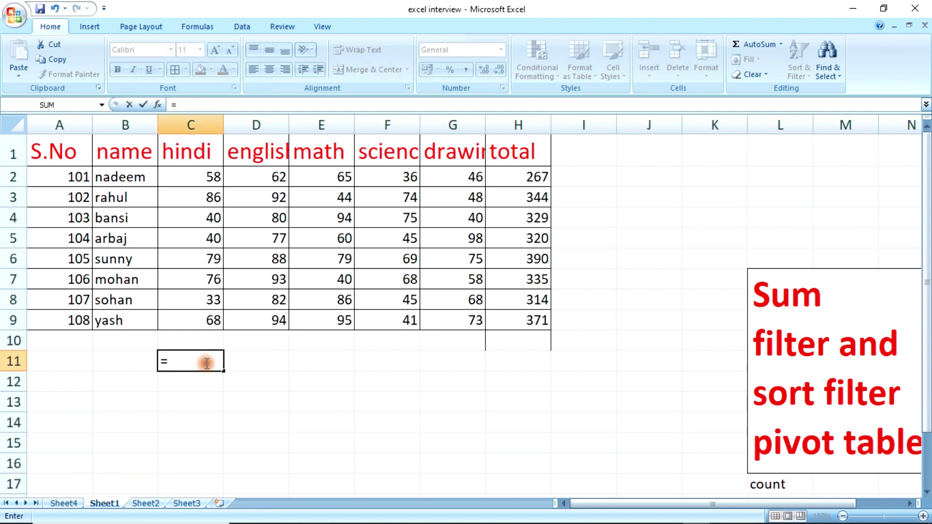
type("coun")
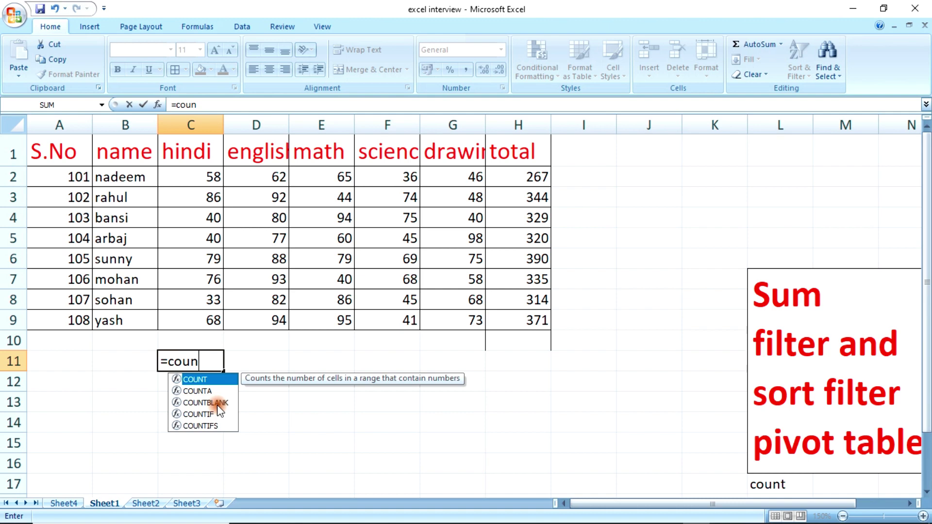
key("Tab")
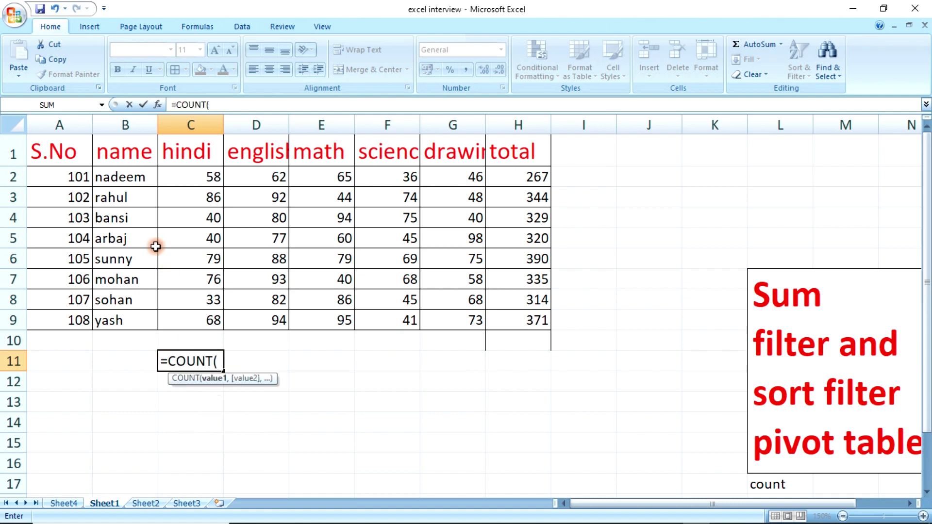
left_click_drag(197, 176, 211, 316)
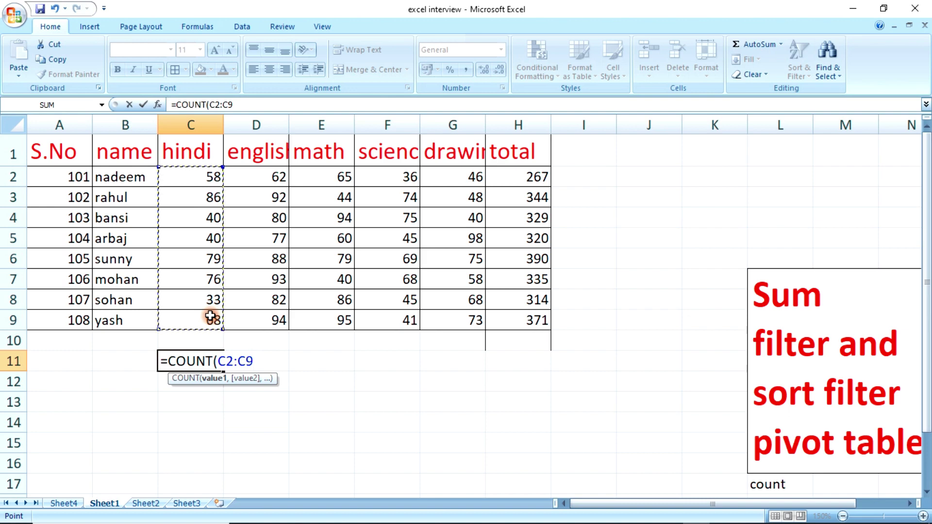
type(")")
key("Return")
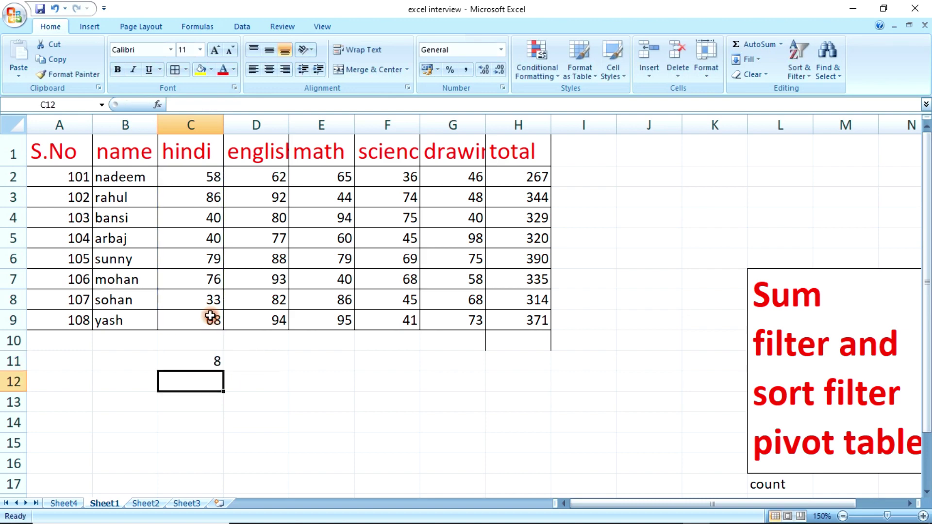
key("Up")
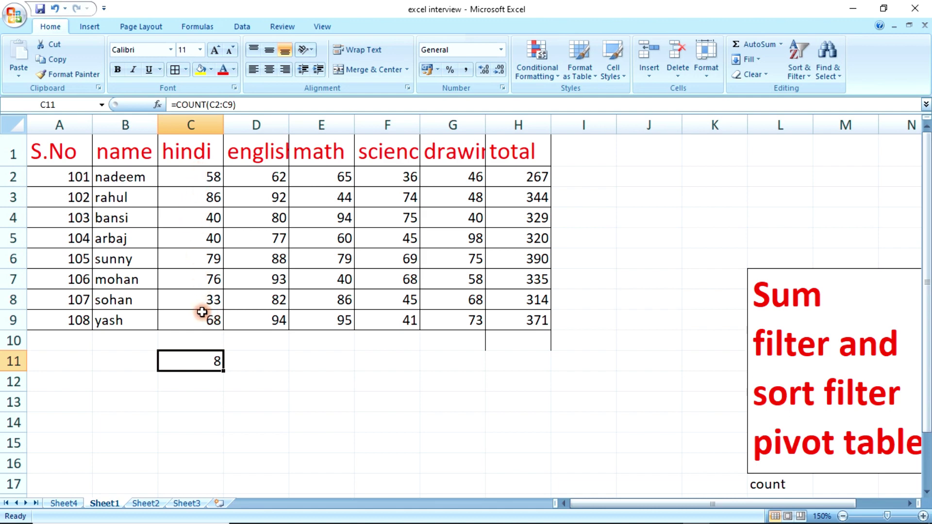
Check the individual hindi marks in C2:C9 that the count formula covers.
left_click(197, 180)
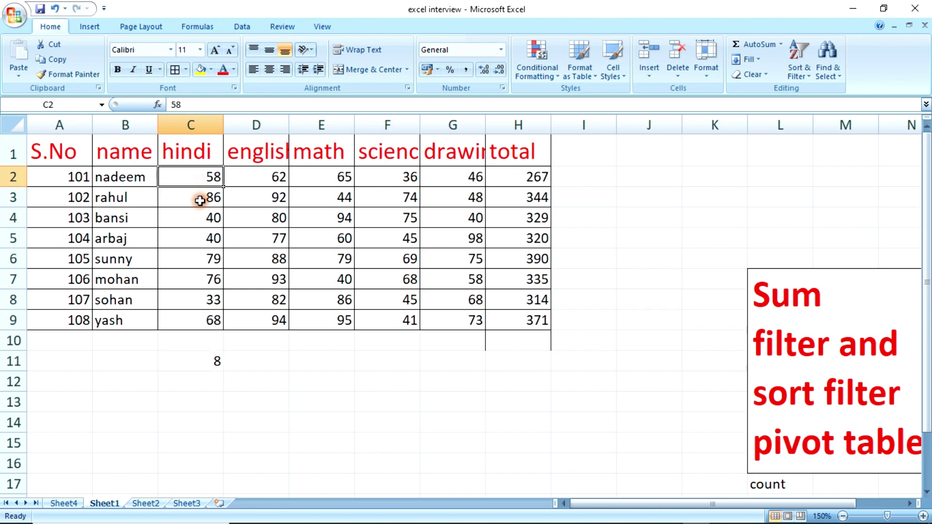
left_click(200, 201)
left_click(198, 218)
left_click(196, 236)
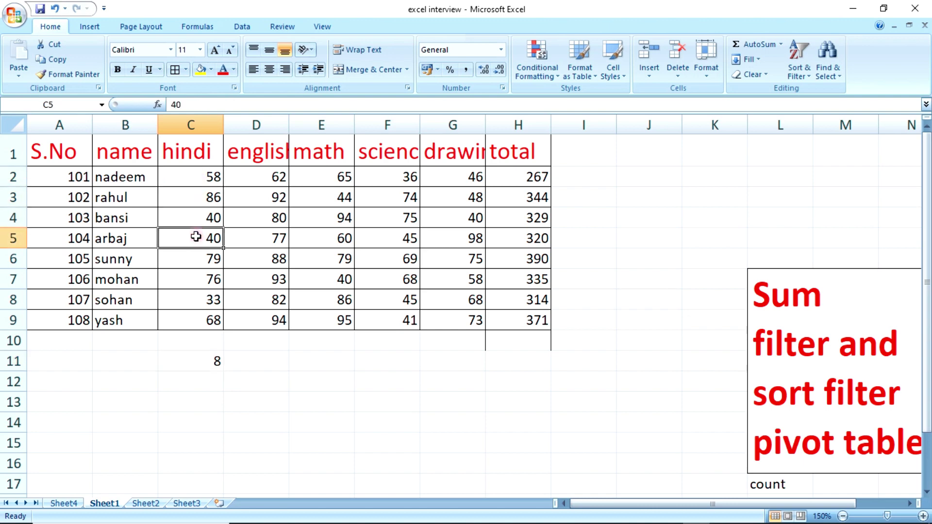
left_click(192, 279)
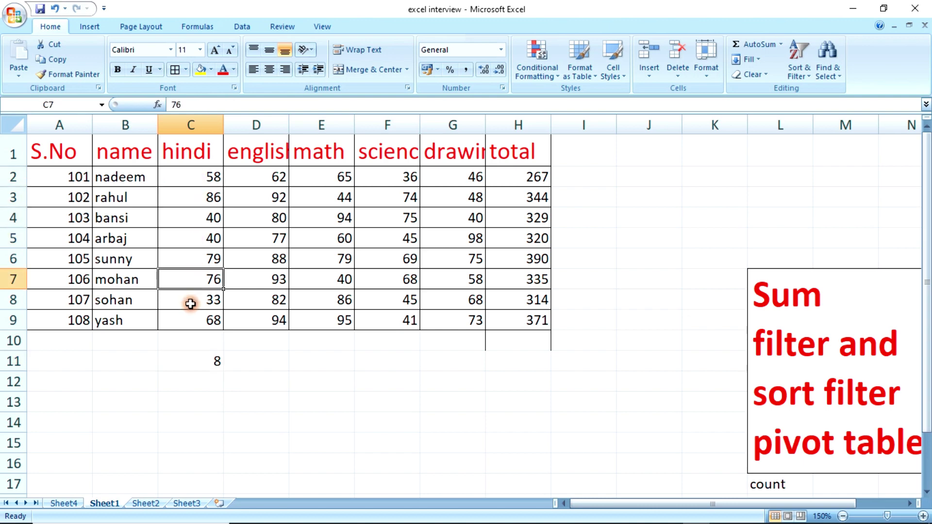
left_click(185, 323)
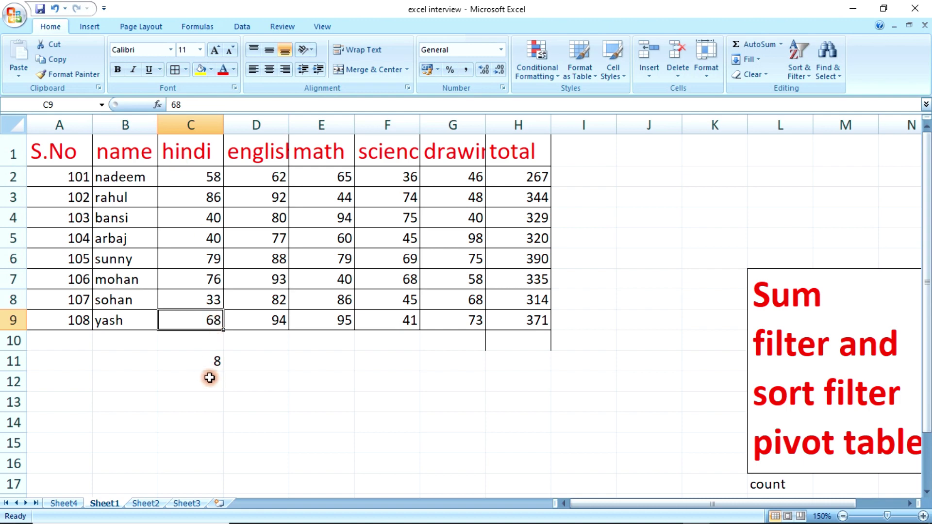
Replace the count formula in cell C11 with =COUNTA(C1:C9), covering the hindi header and marks.
left_click(217, 366)
left_click(217, 366)
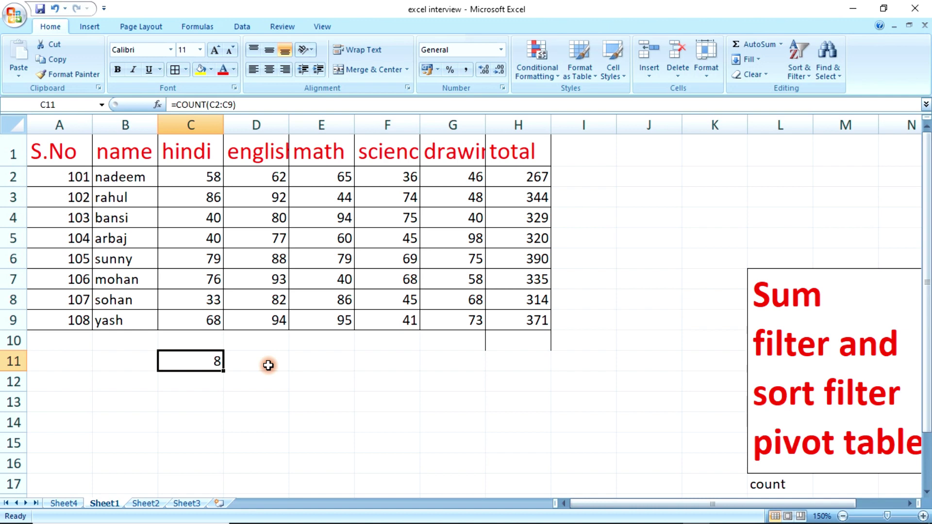
key("Delete")
type("=")
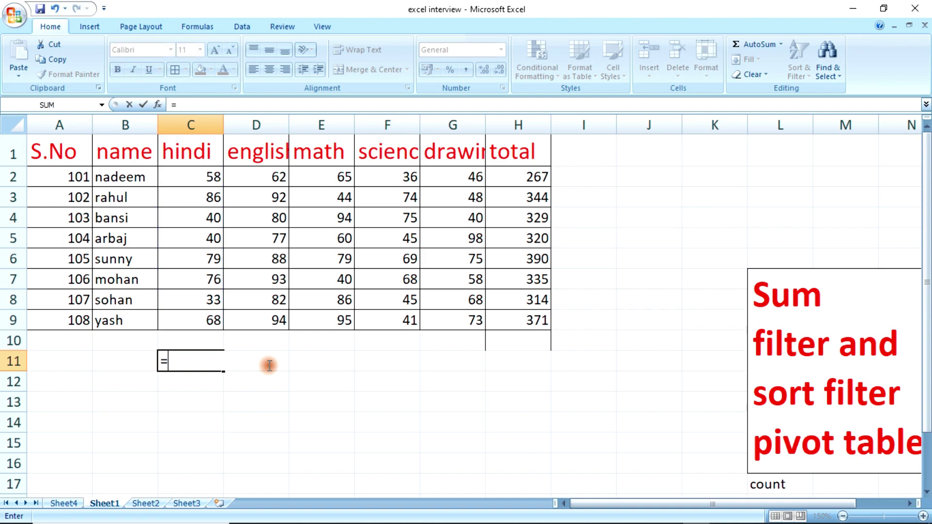
type("cou")
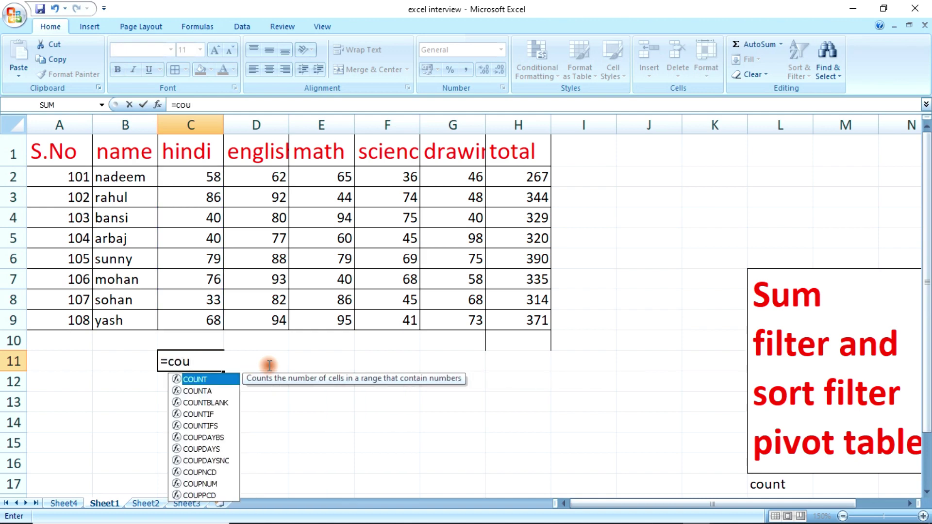
key("Down")
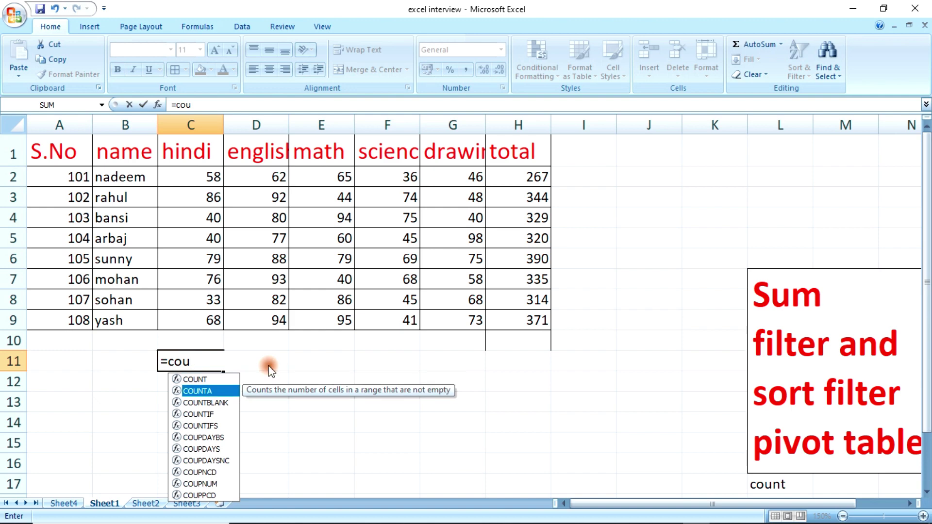
key("Tab")
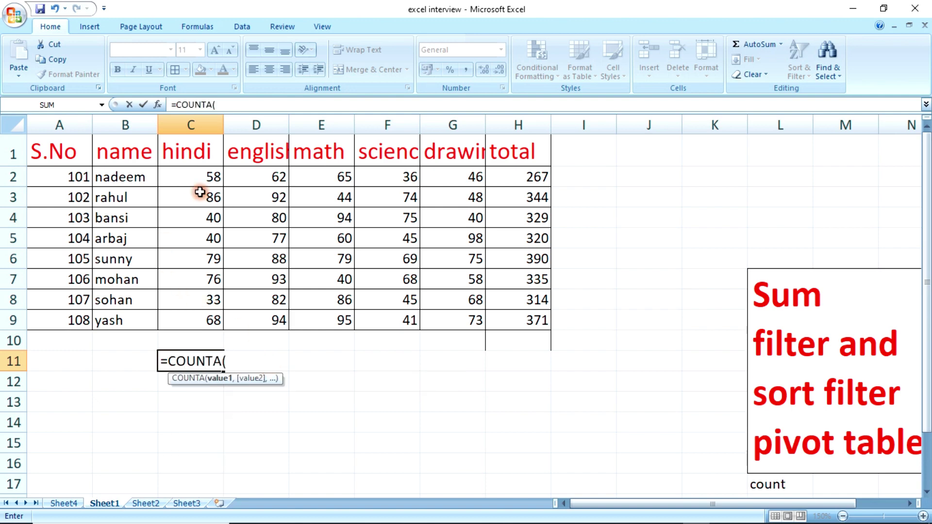
left_click(186, 155)
left_click_drag(186, 155, 200, 325)
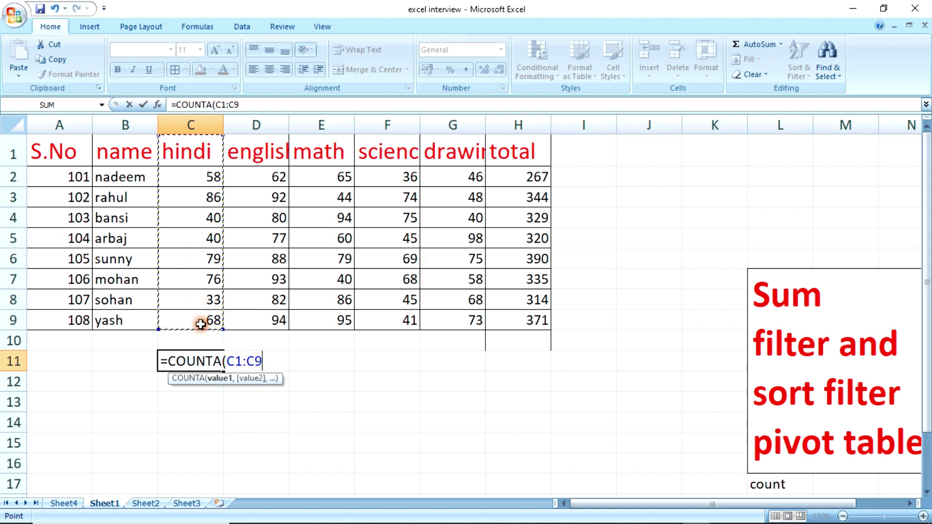
type(")")
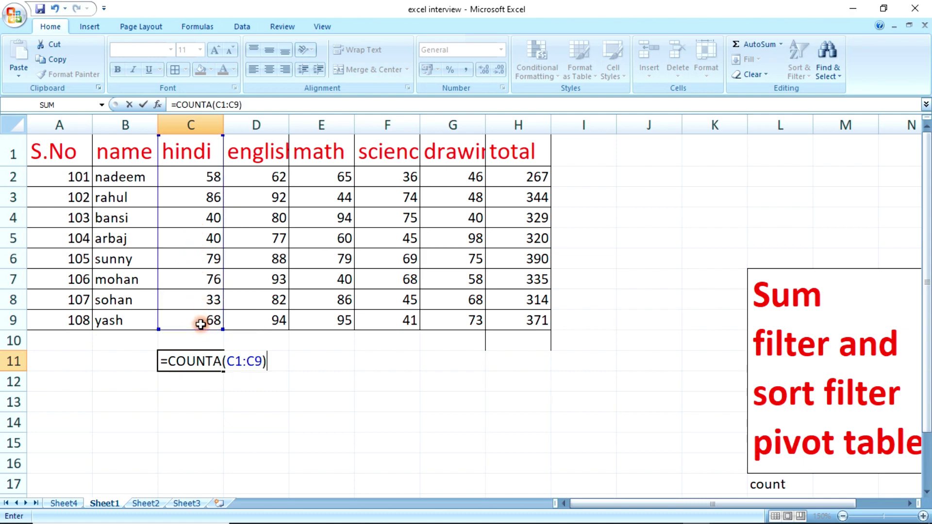
key("Return")
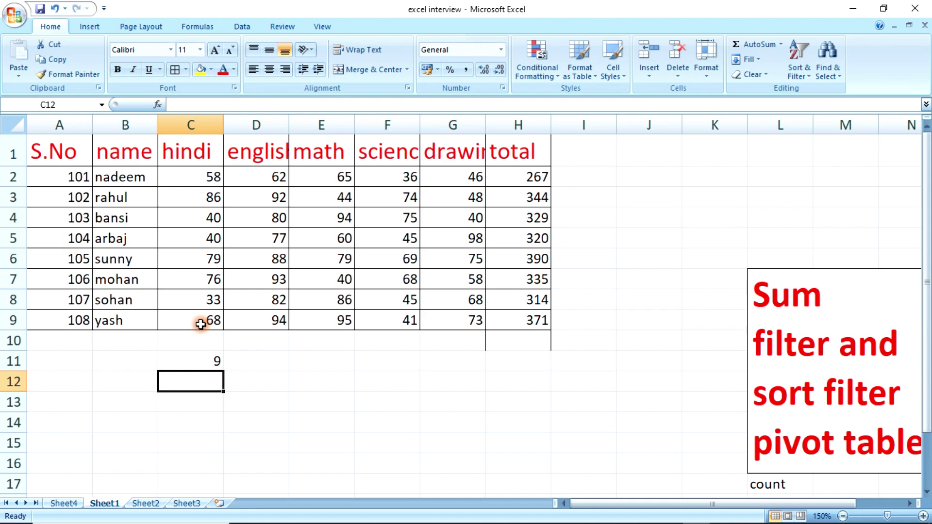
key("Up")
Enter the formula =COUNT(D1:D9) in cell D11, covering the english header and marks.
left_click(236, 358)
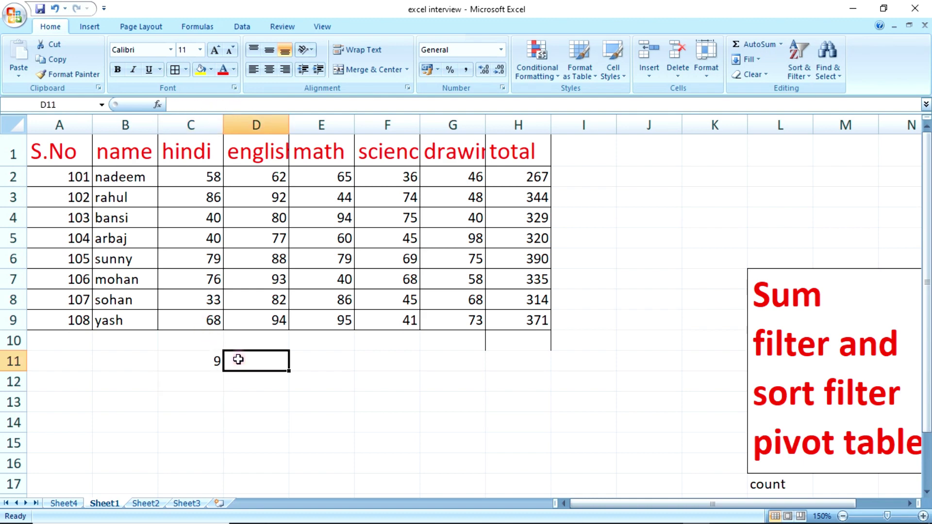
type("=")
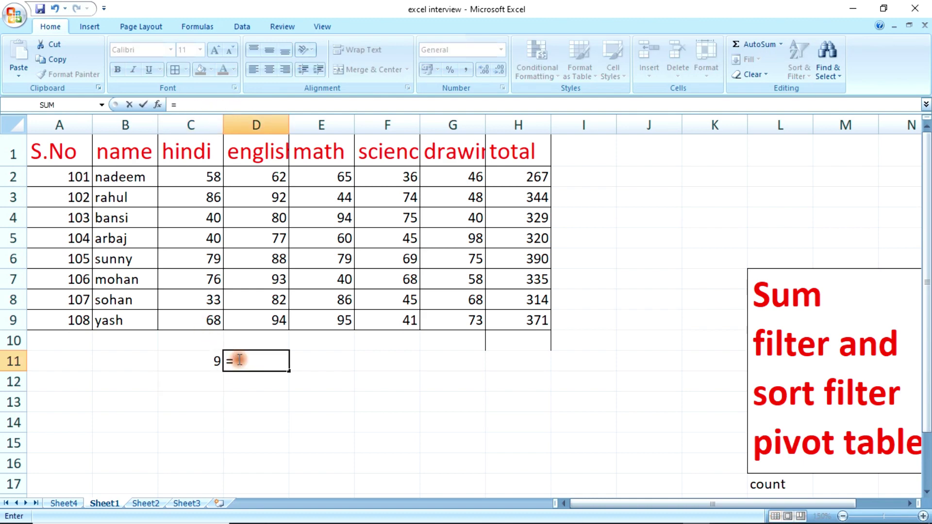
type("coum")
key("BackSpace")
key("Tab")
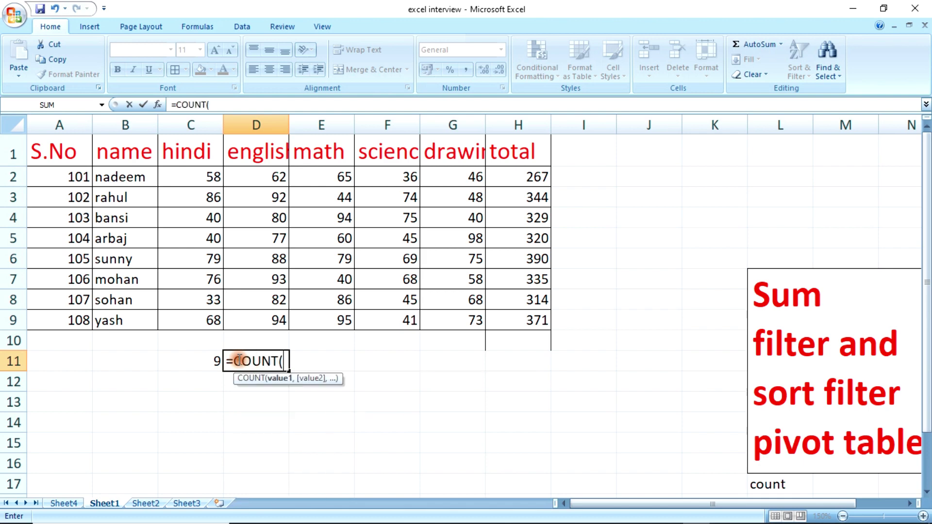
left_click(263, 150)
left_click_drag(263, 150, 264, 315)
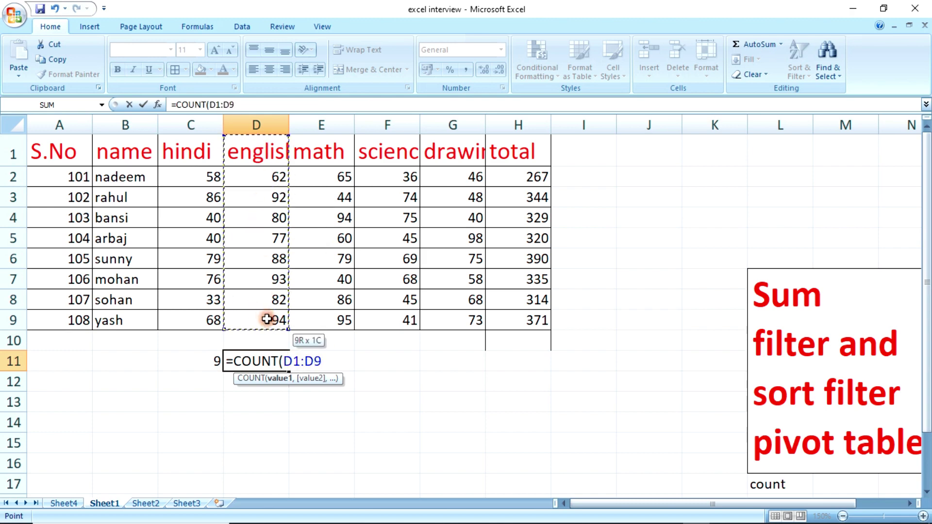
type(")")
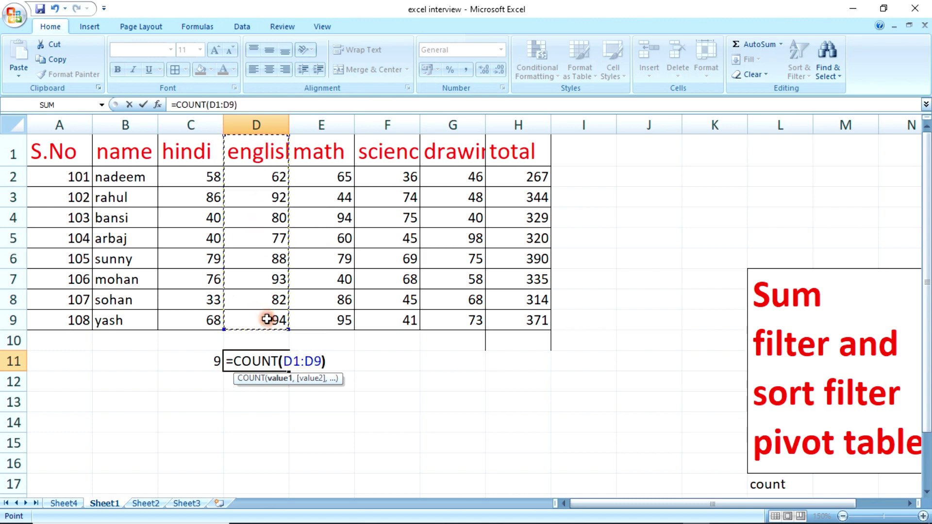
key("Return")
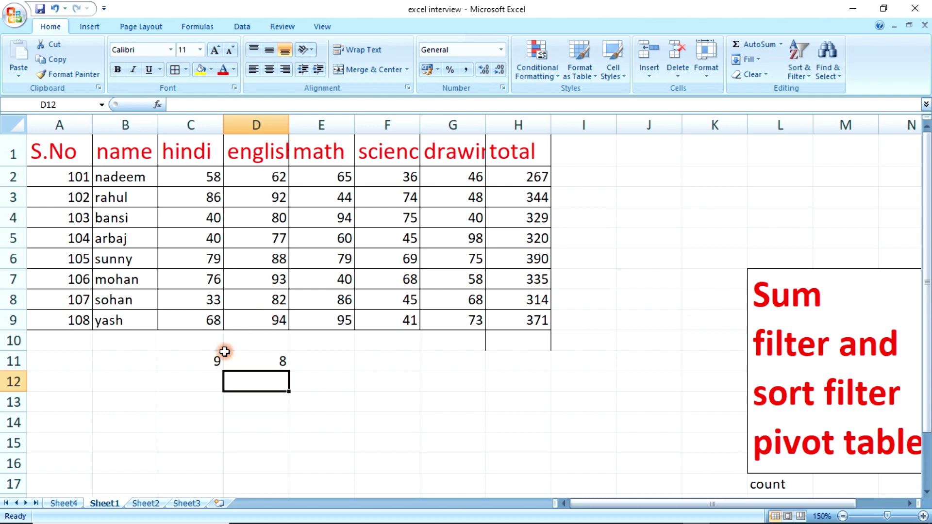
Compare the COUNTA formula in cell C11 with the COUNT formula in cell D11.
left_click(207, 363)
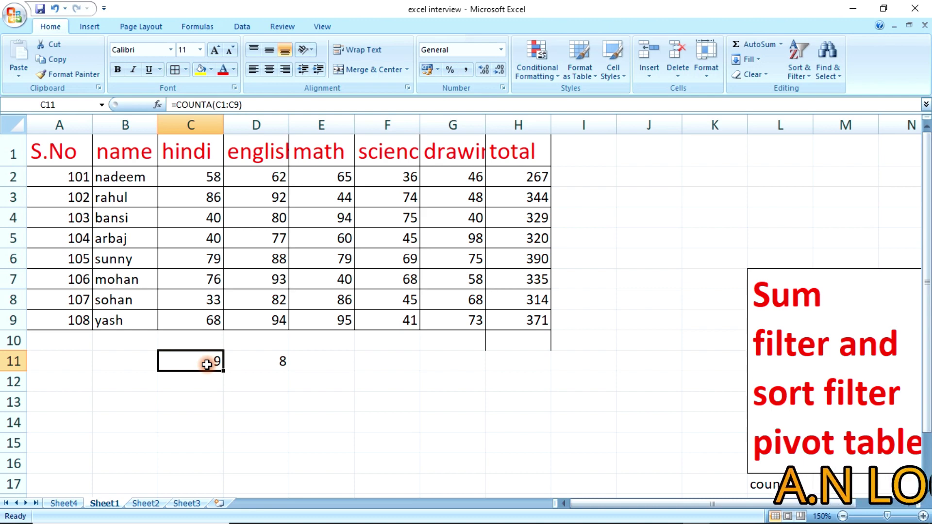
left_click(258, 359)
left_click(201, 361)
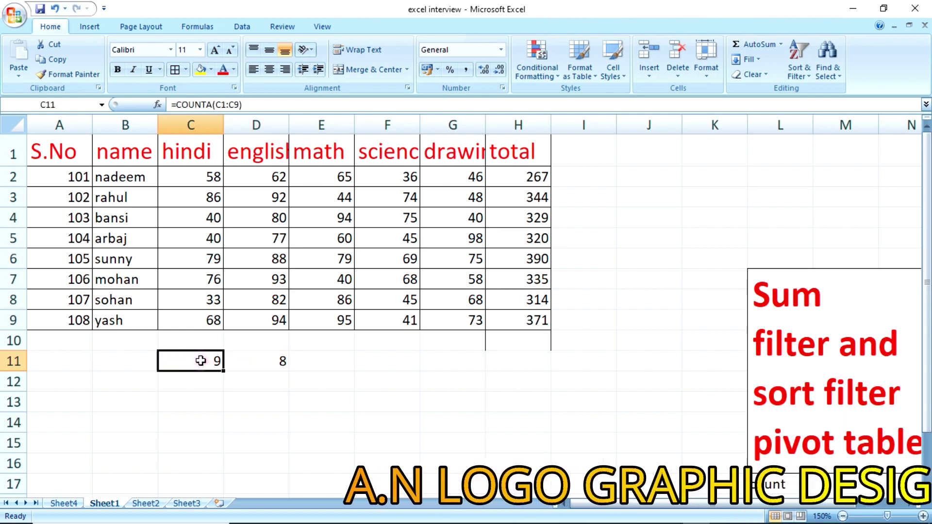
left_click(264, 360)
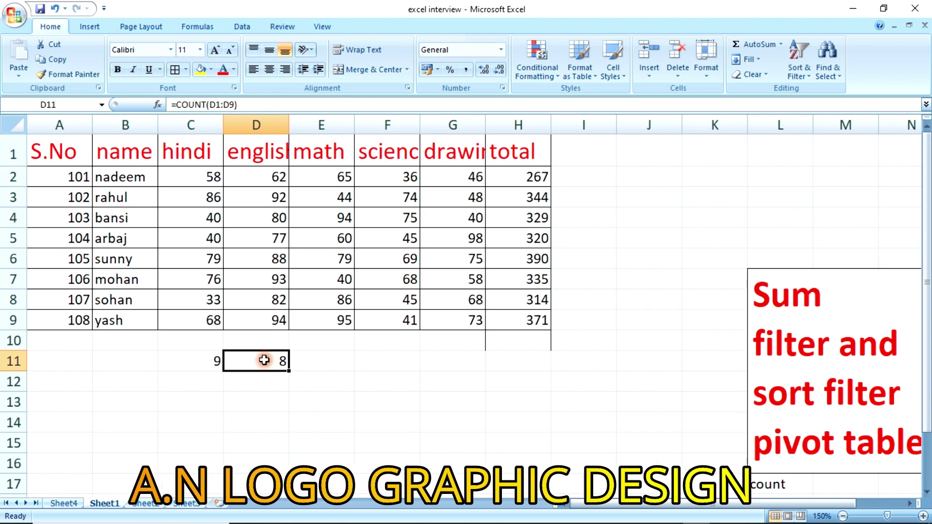